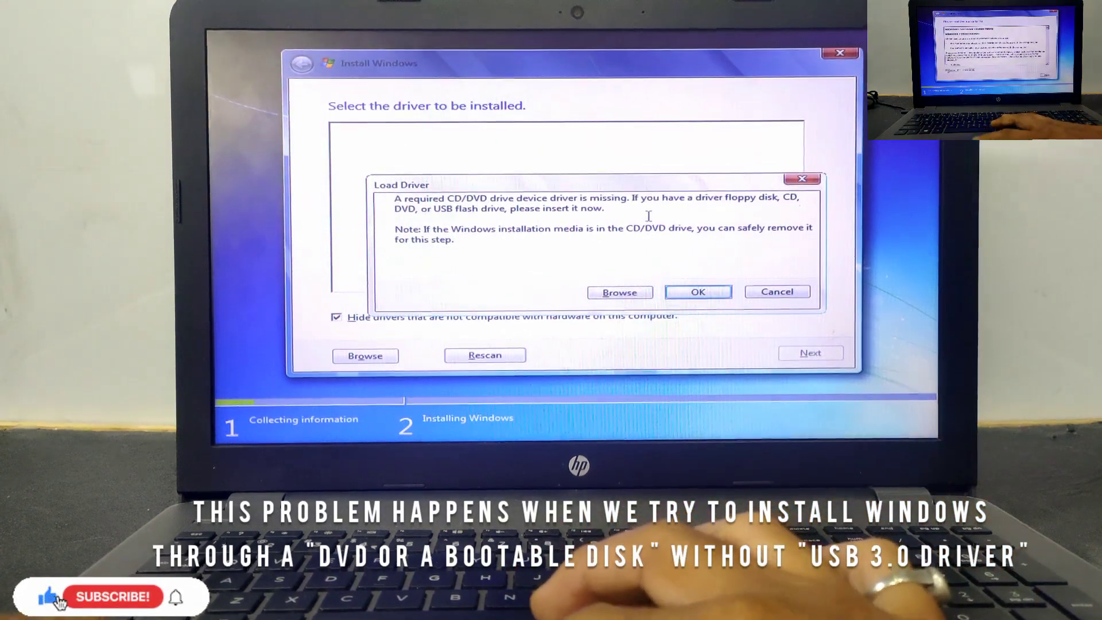
pyautogui.moveTo(648, 189); pyautogui.dragTo(622, 143)
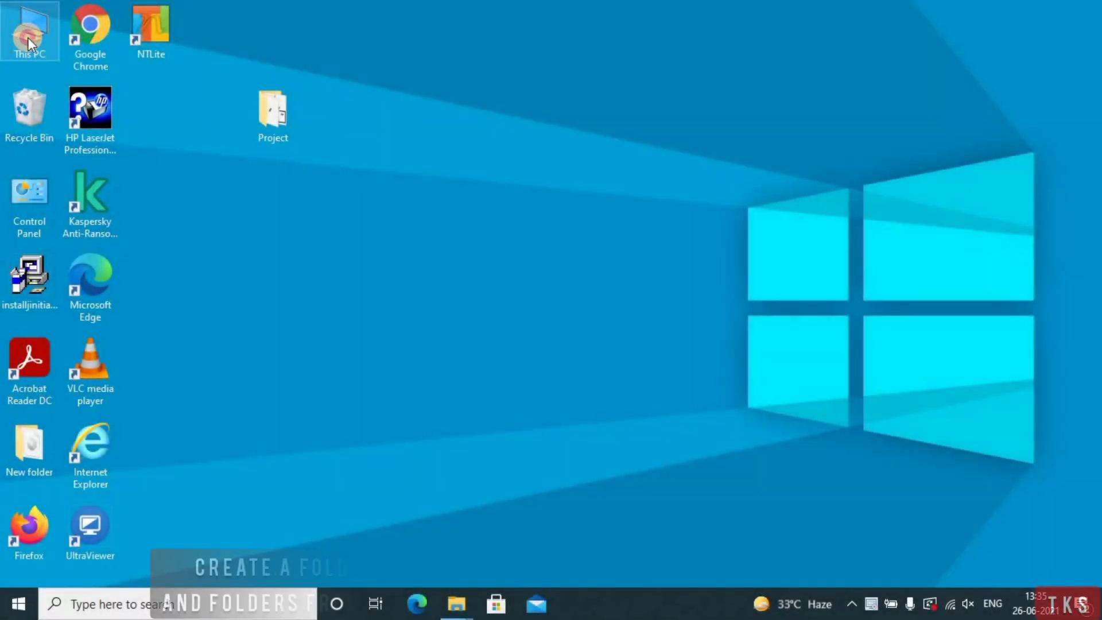
# Open the Win7x86 (F:) drive from This PC in a maximized File Explorer window.
pyautogui.doubleClick(28, 37)
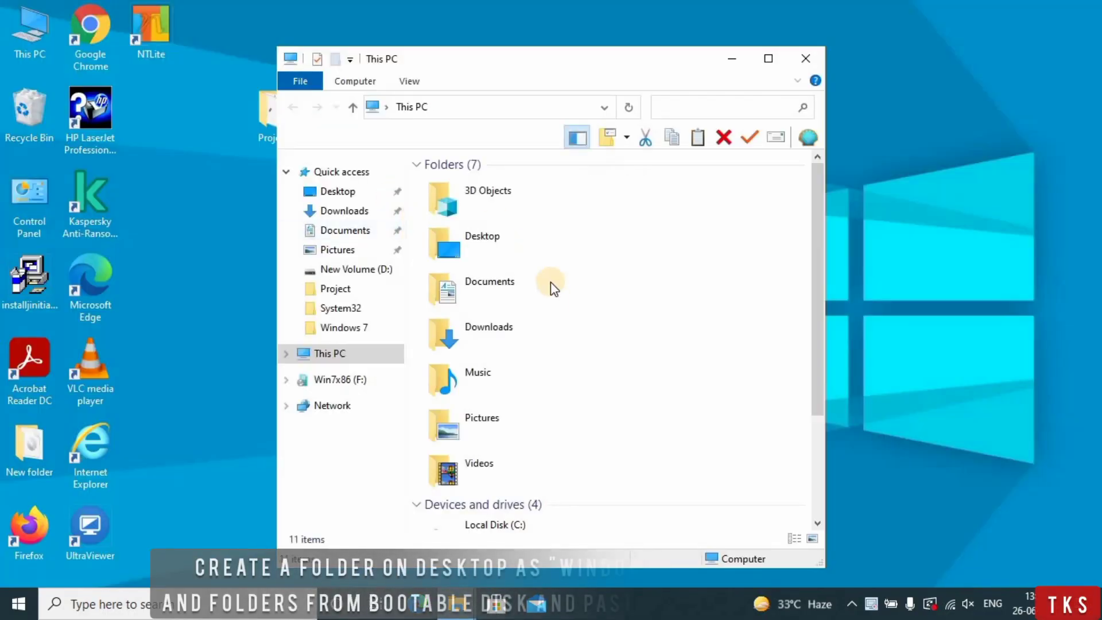
pyautogui.click(352, 378)
pyautogui.click(354, 353)
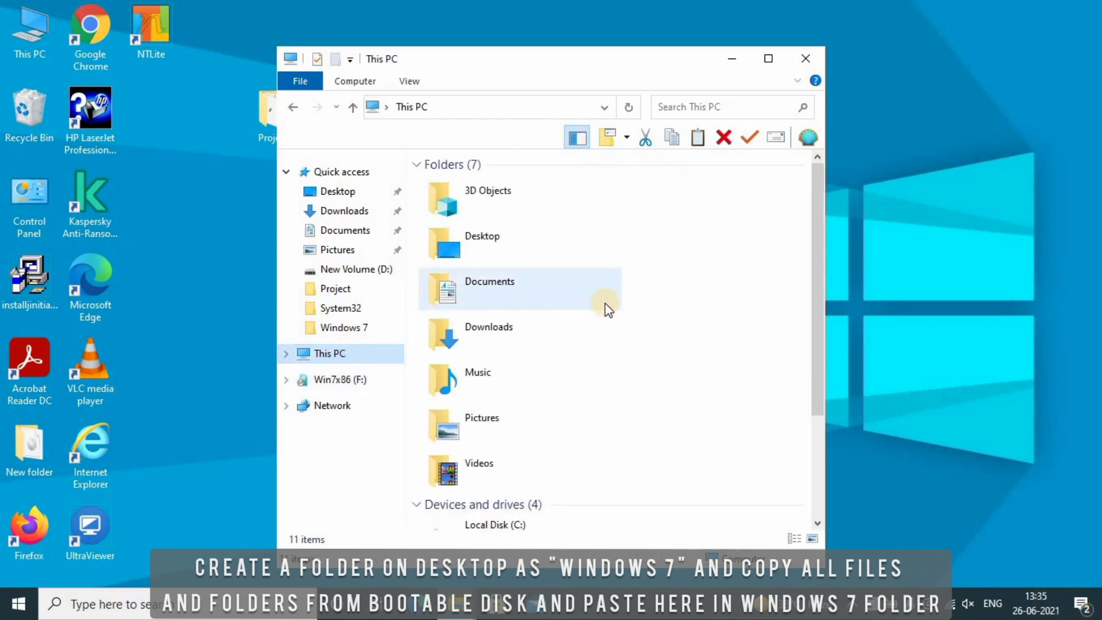
pyautogui.click(777, 59)
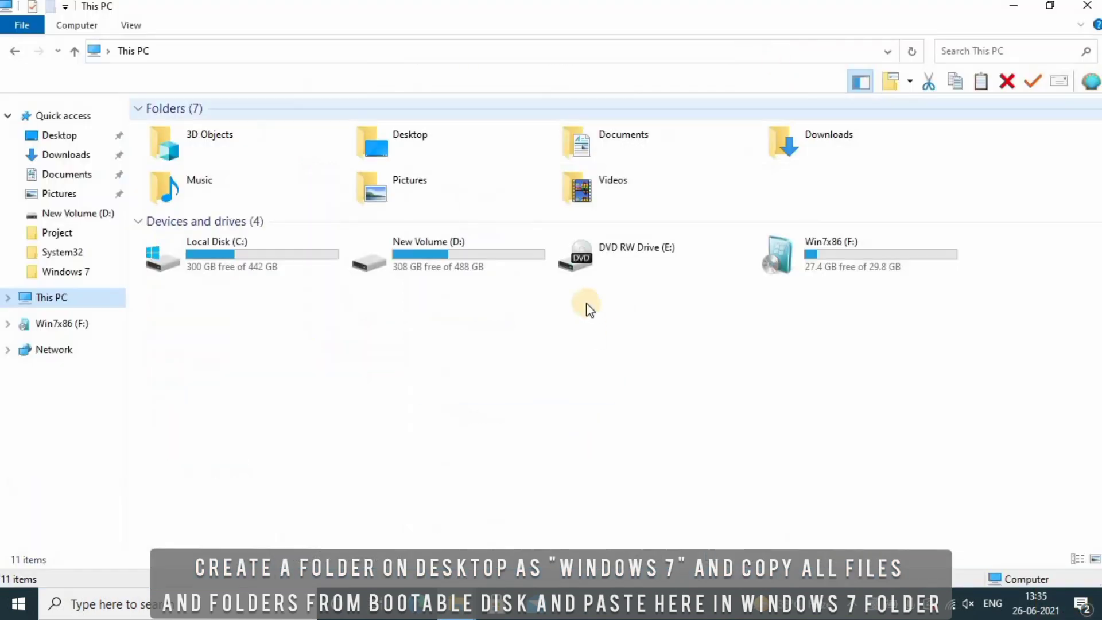
pyautogui.click(815, 252)
pyautogui.doubleClick(814, 247)
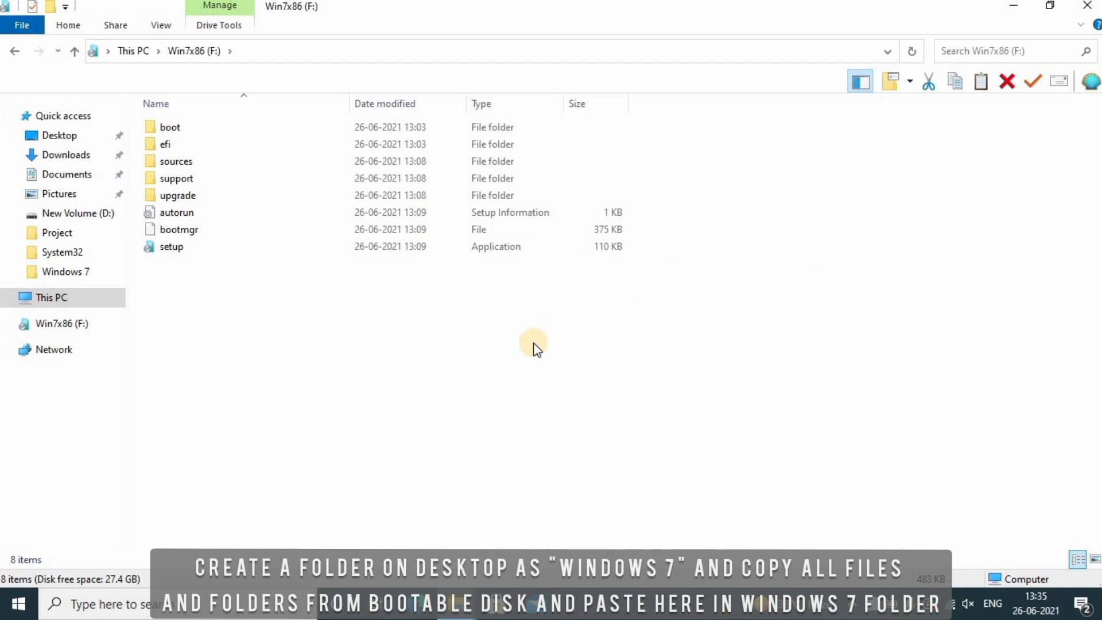
# Copy all files and folders from the Win7x86 (F:) drive and close its window.
pyautogui.hotkey('ctrl', 'a')
pyautogui.rightClick(321, 198)
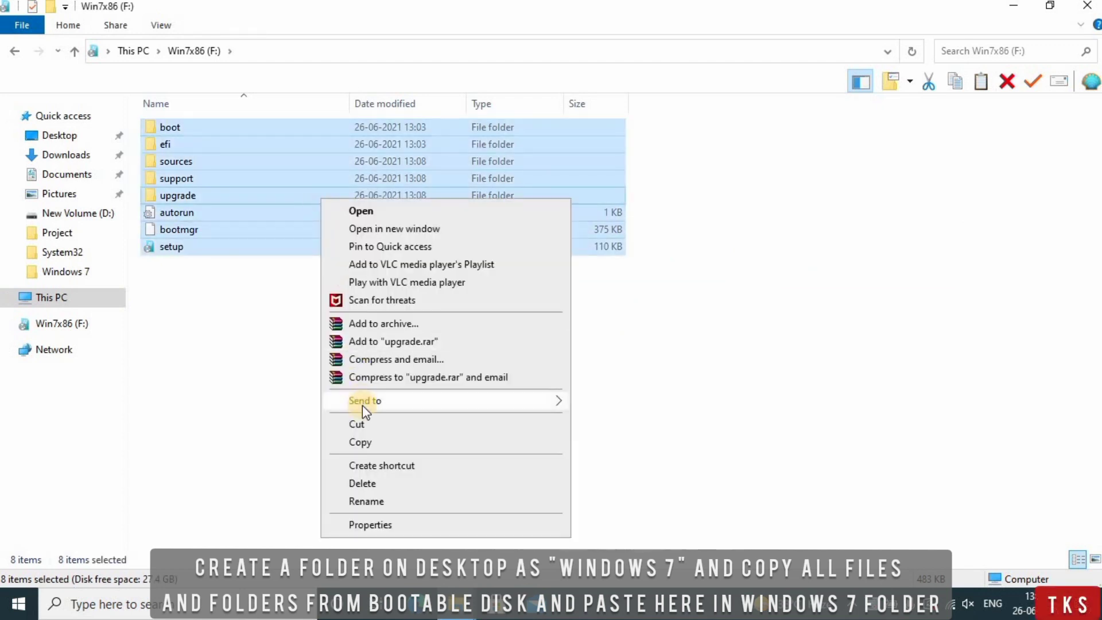
pyautogui.click(380, 443)
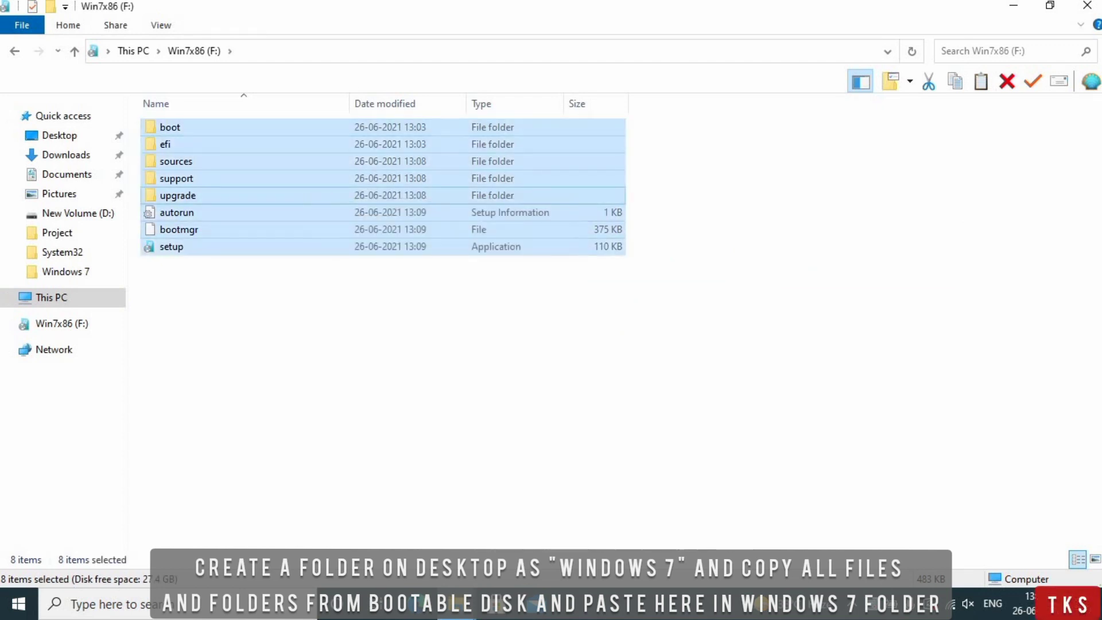
pyautogui.click(1089, 7)
# Create a folder named Windows 7 inside the Project folder on the desktop.
pyautogui.doubleClick(274, 122)
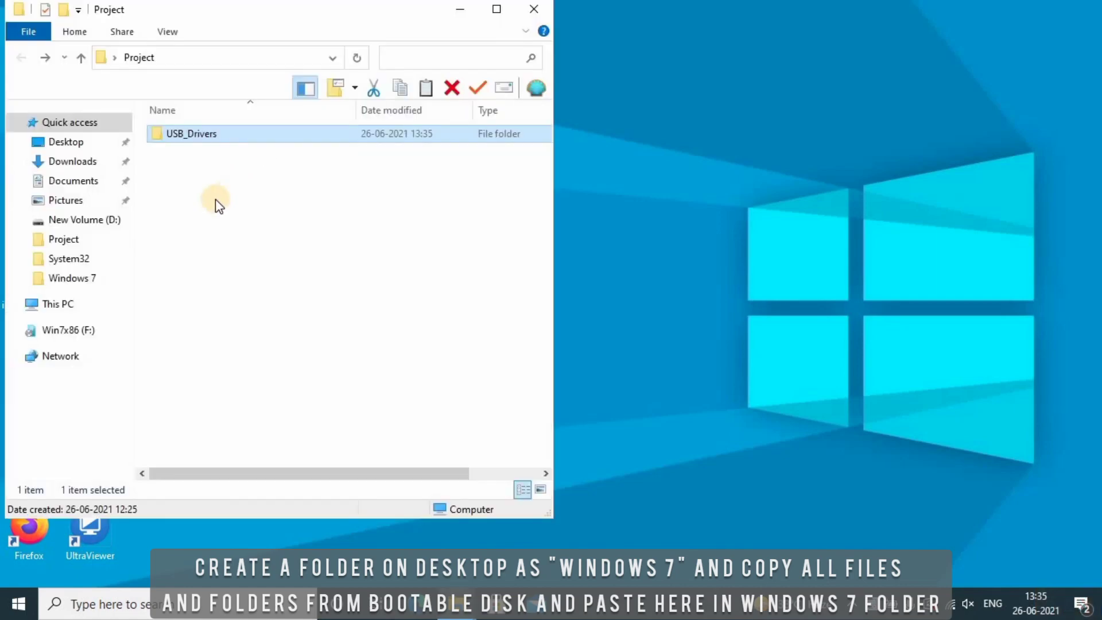
pyautogui.rightClick(216, 201)
pyautogui.moveTo(313, 394)
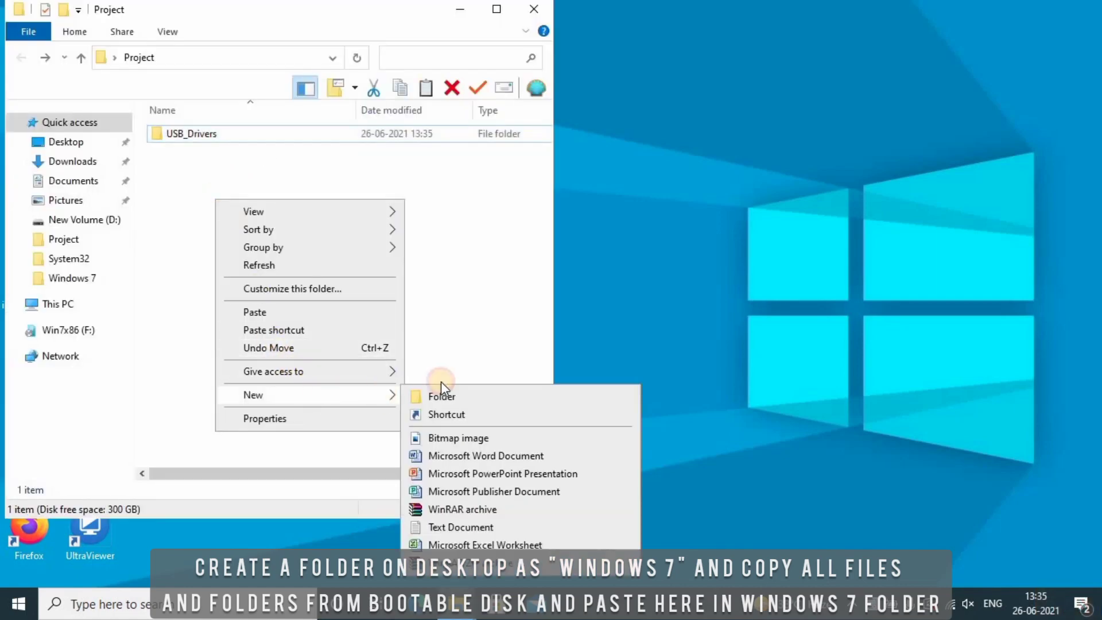
pyautogui.click(470, 399)
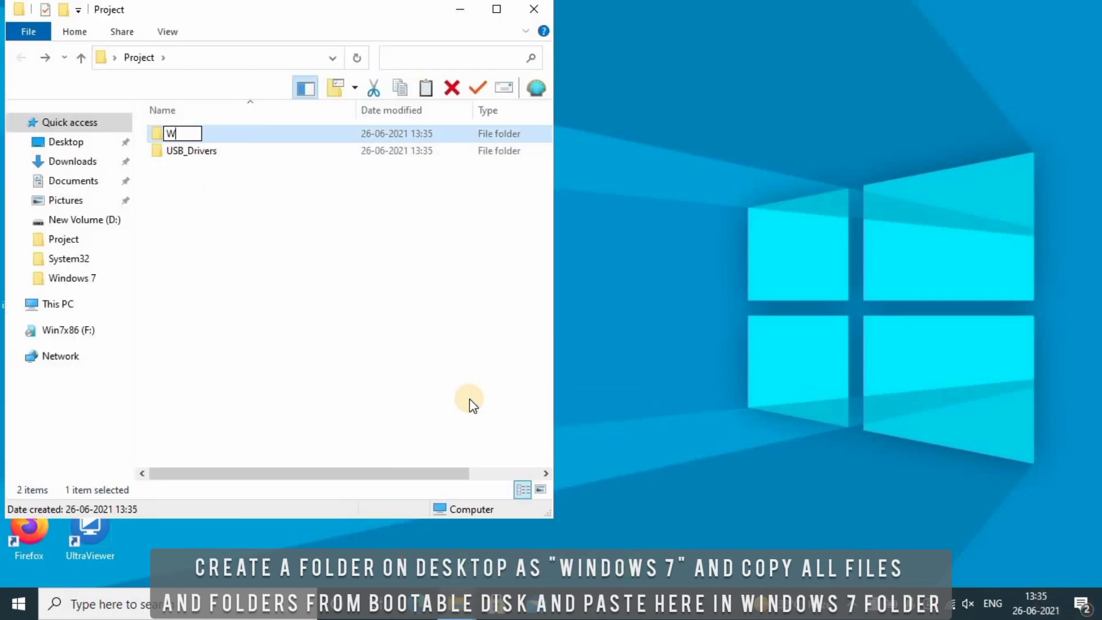
pyautogui.write('Windows 7')
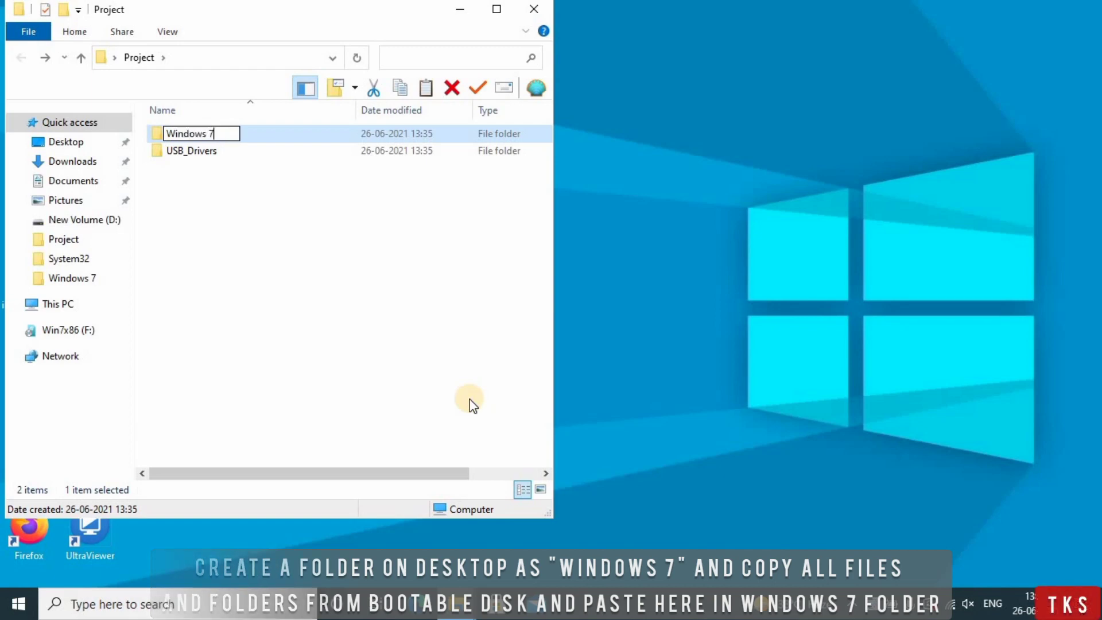
pyautogui.press('Return')
# Paste the copied installation files into the new Windows 7 folder and minimize its window.
pyautogui.press('Return')
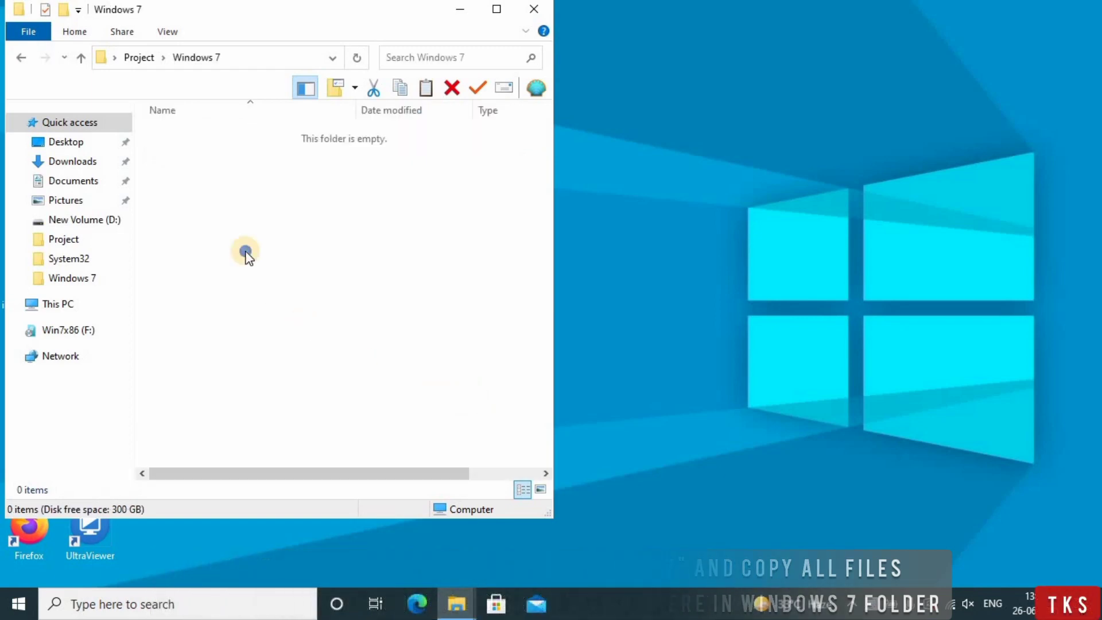
pyautogui.rightClick(245, 248)
pyautogui.click(303, 365)
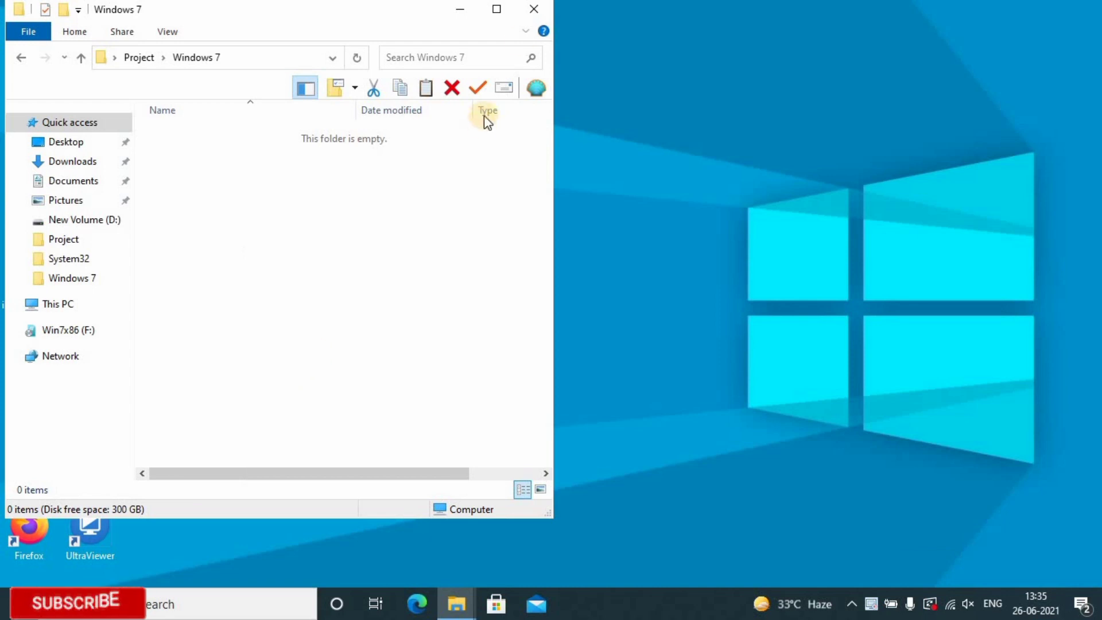
pyautogui.click(468, 9)
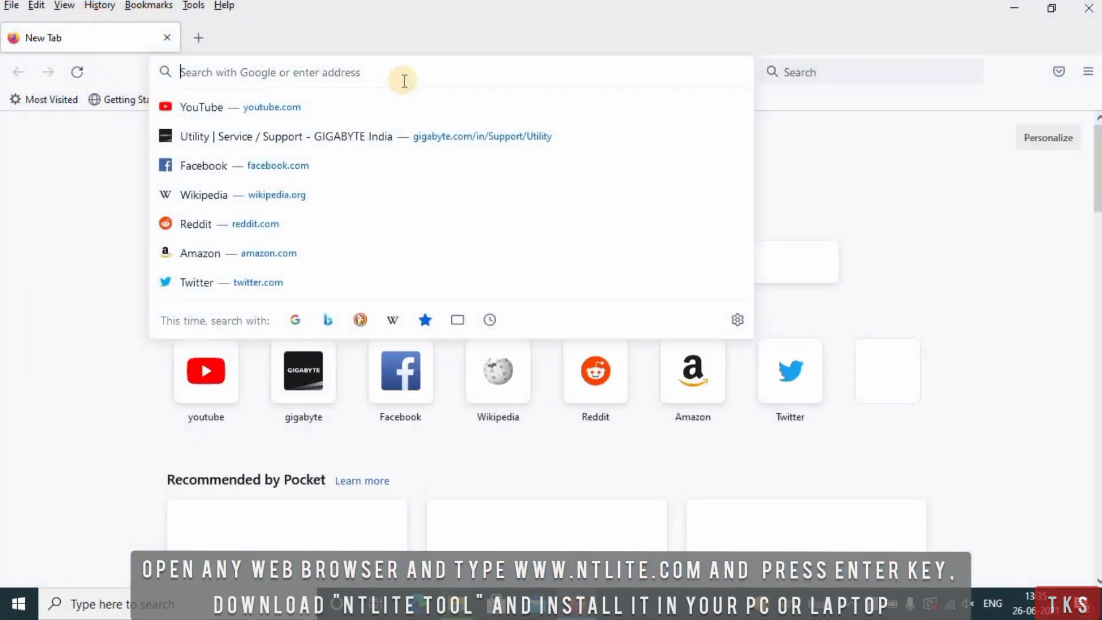
# Go to google.com in Firefox and search for "windows nt lite".
pyautogui.write('google.com/')
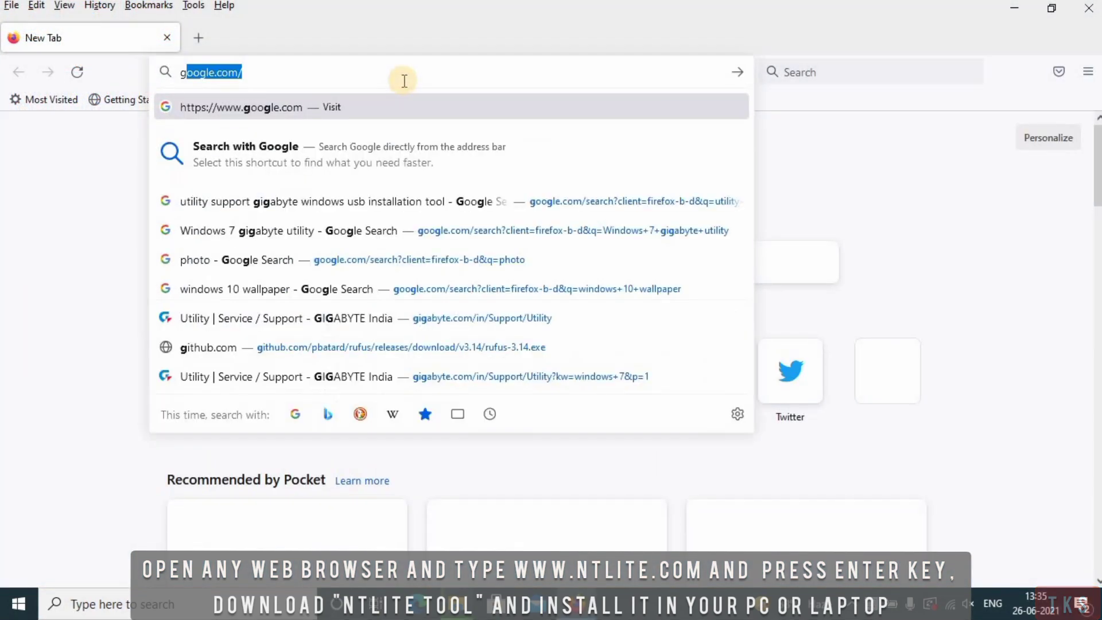
pyautogui.press('Right')
pyautogui.press('Return')
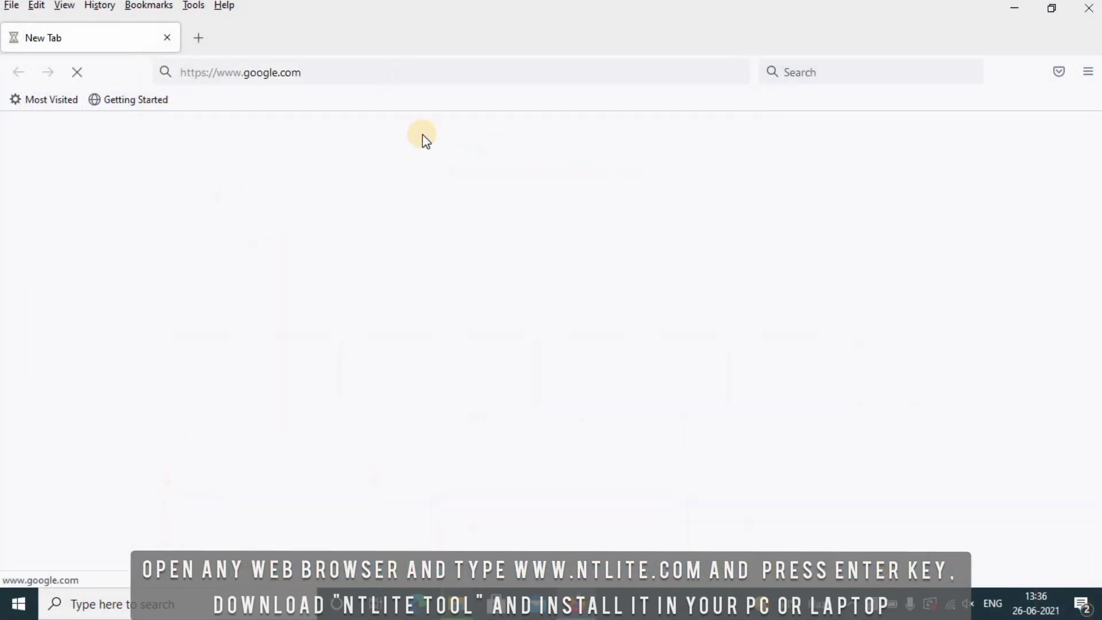
pyautogui.write('window')
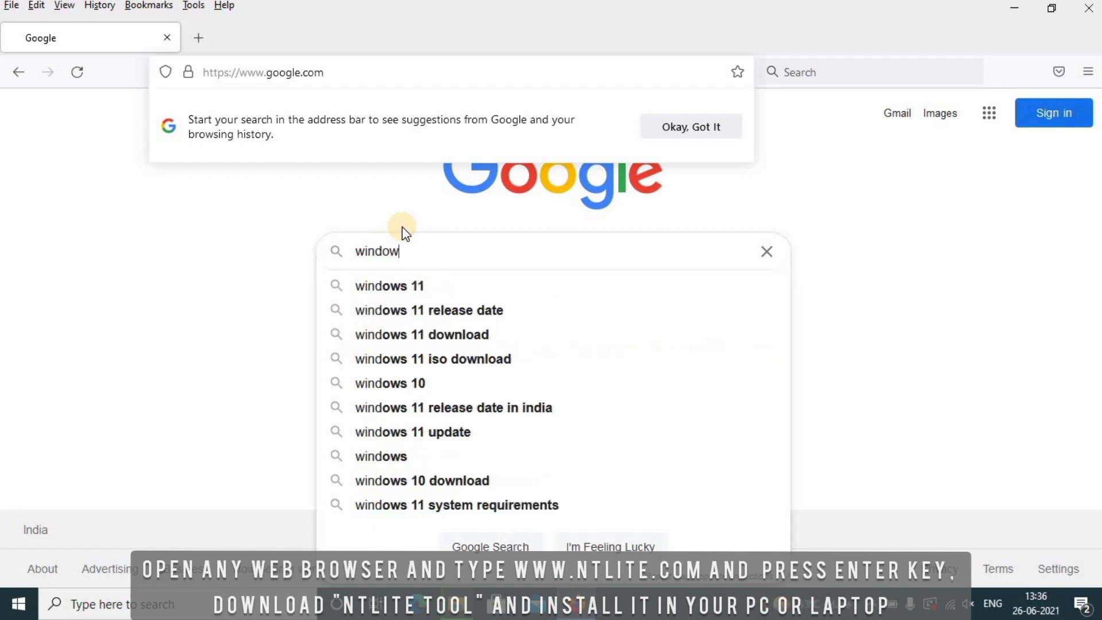
pyautogui.write('s nt ')
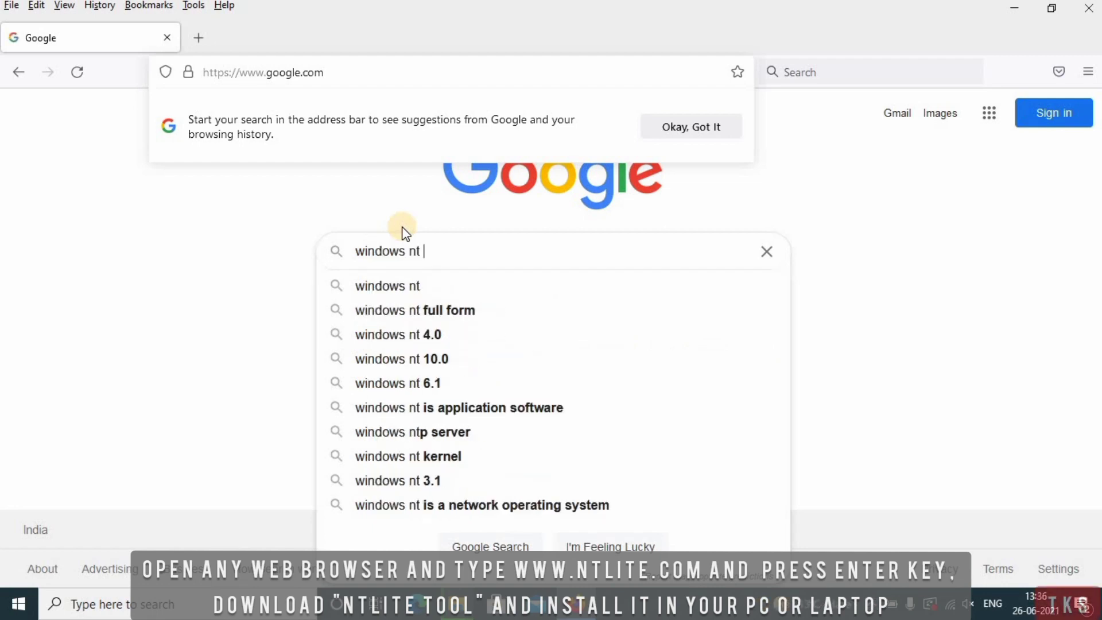
pyautogui.write('lite')
pyautogui.press('Return')
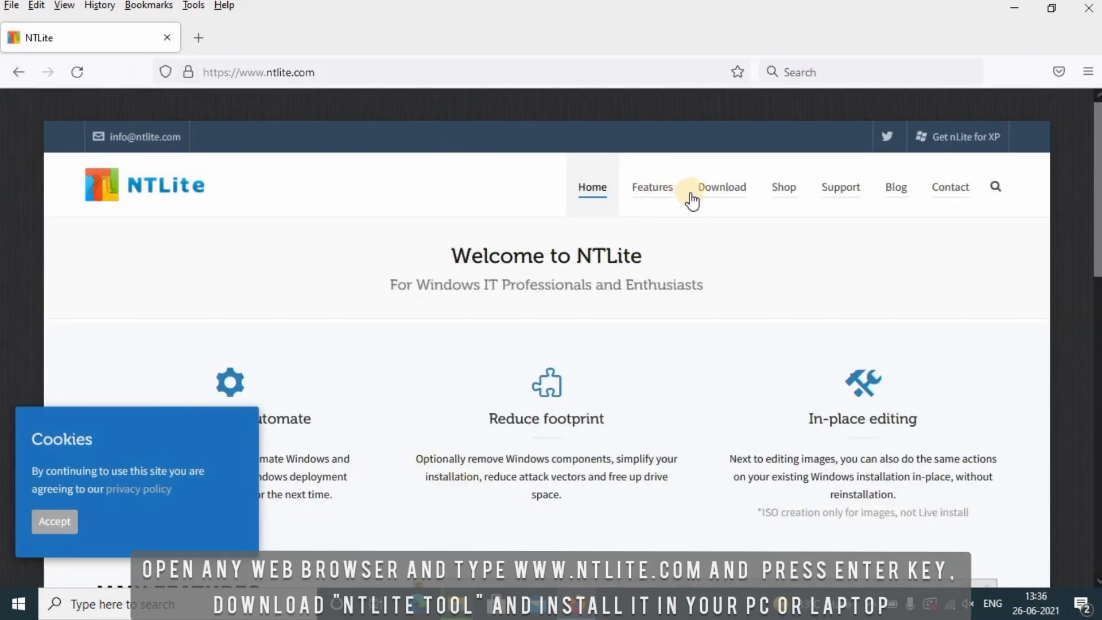
# Download the 32-bit installer NTLite_setup_x86.exe from the NTLite website's download page and check the download's progress.
pyautogui.click(721, 202)
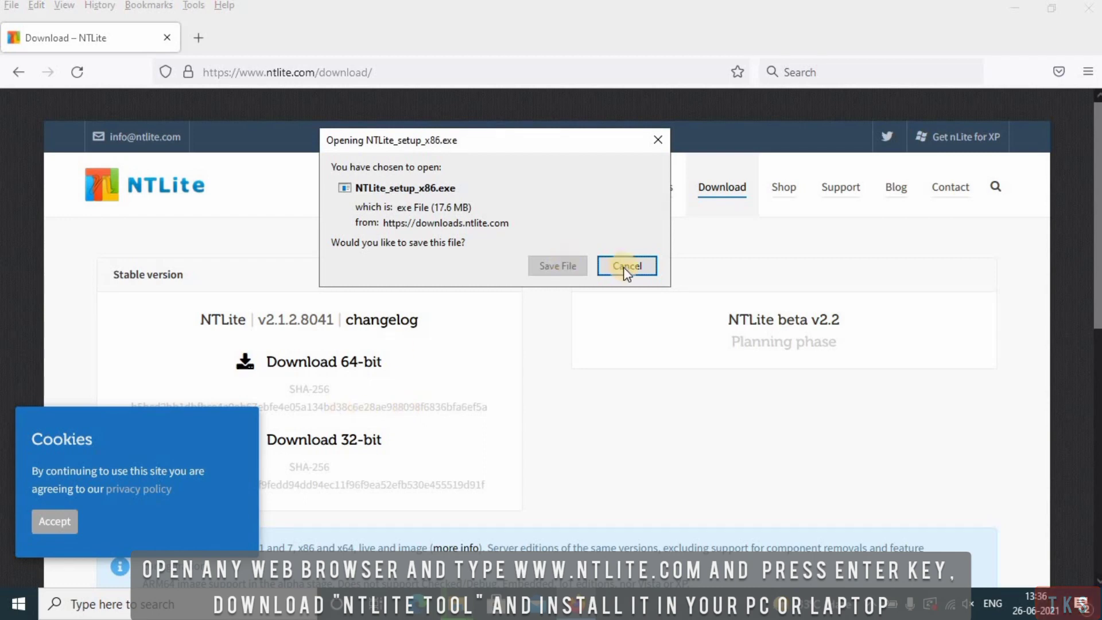
pyautogui.click(574, 266)
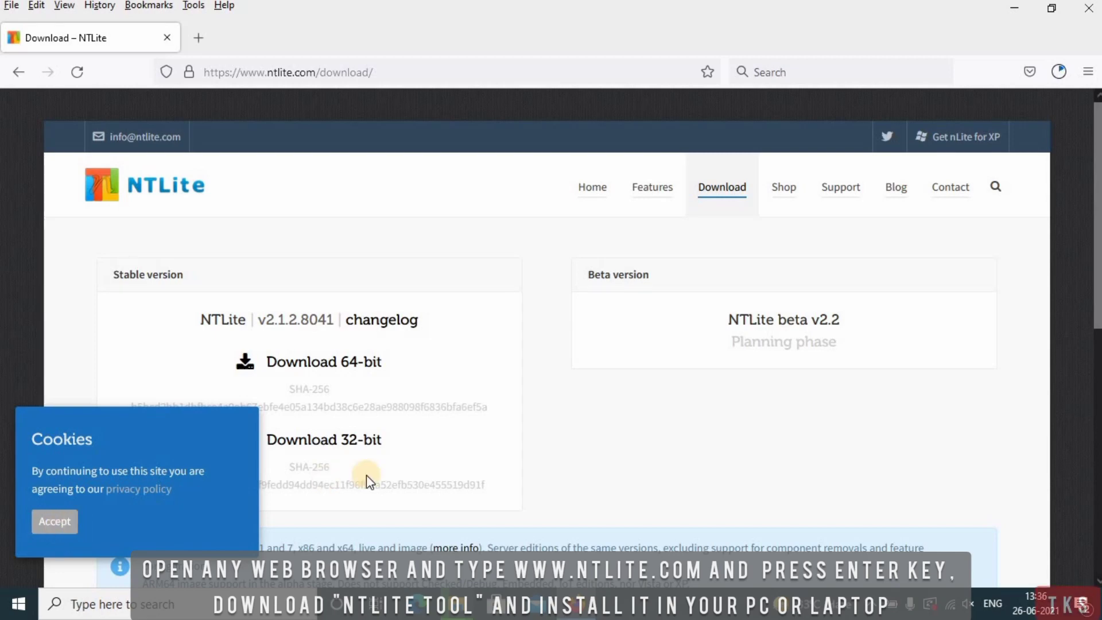
pyautogui.click(1056, 75)
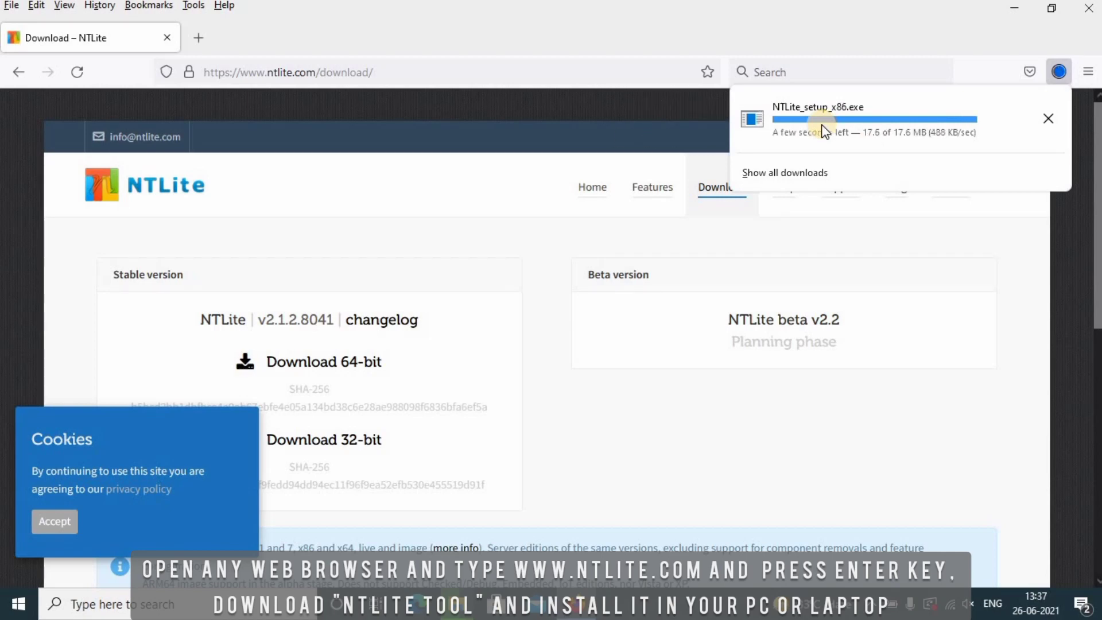
# Launch the downloaded NTLite_setup_x86.exe installer and close the browser.
pyautogui.click(821, 124)
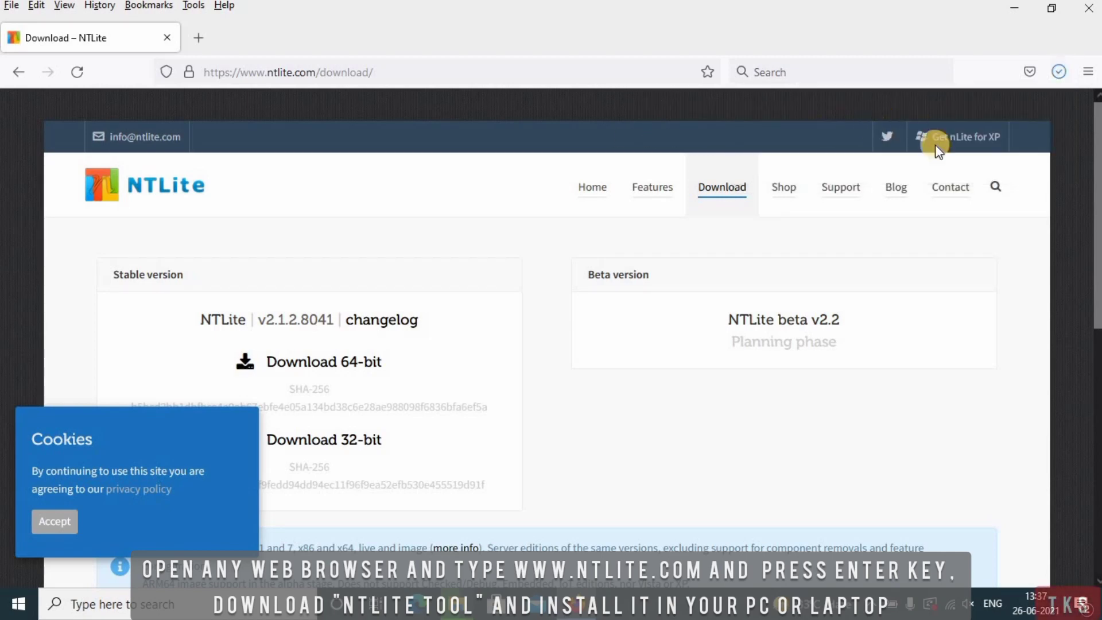
pyautogui.click(1016, 7)
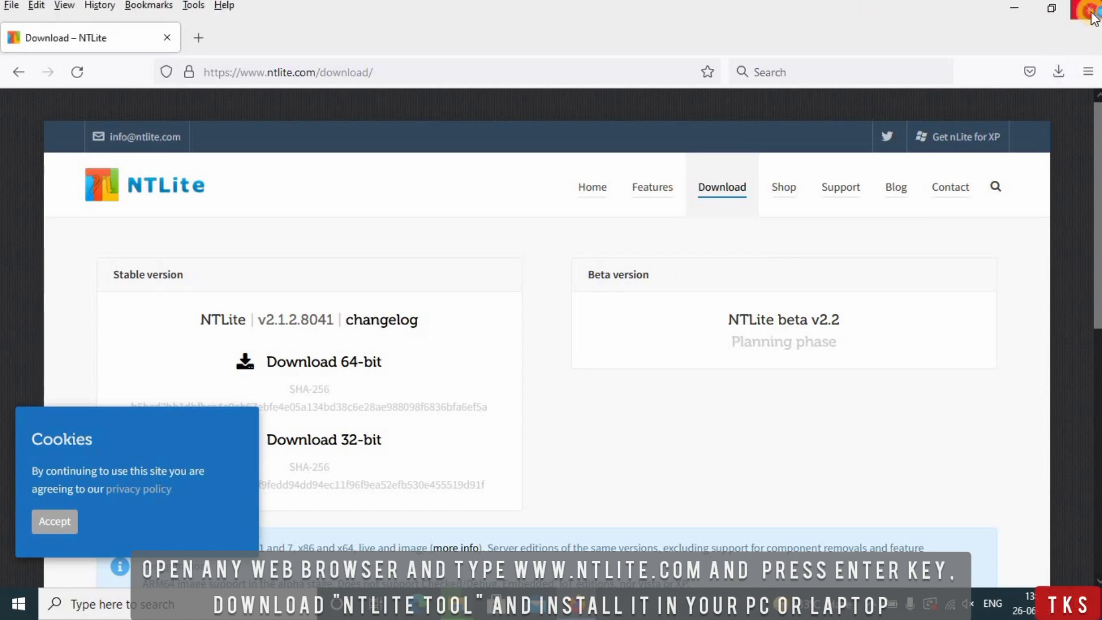
pyautogui.click(1086, 11)
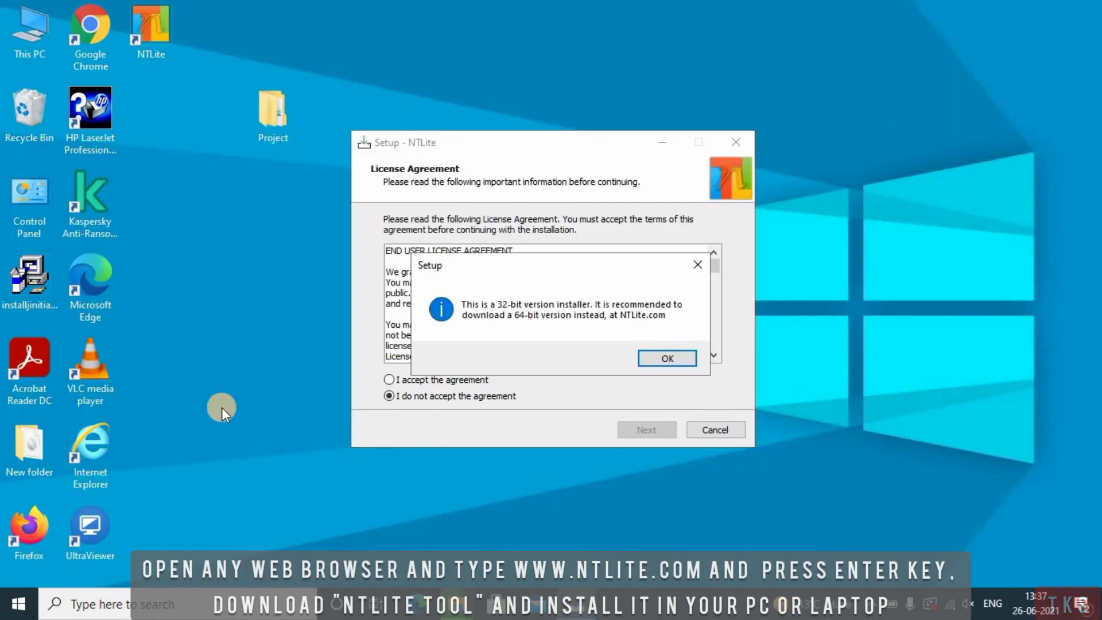
# Install NTLite by accepting the licence agreement, keeping the desktop shortcut option, and finish the setup wizard.
pyautogui.click(667, 358)
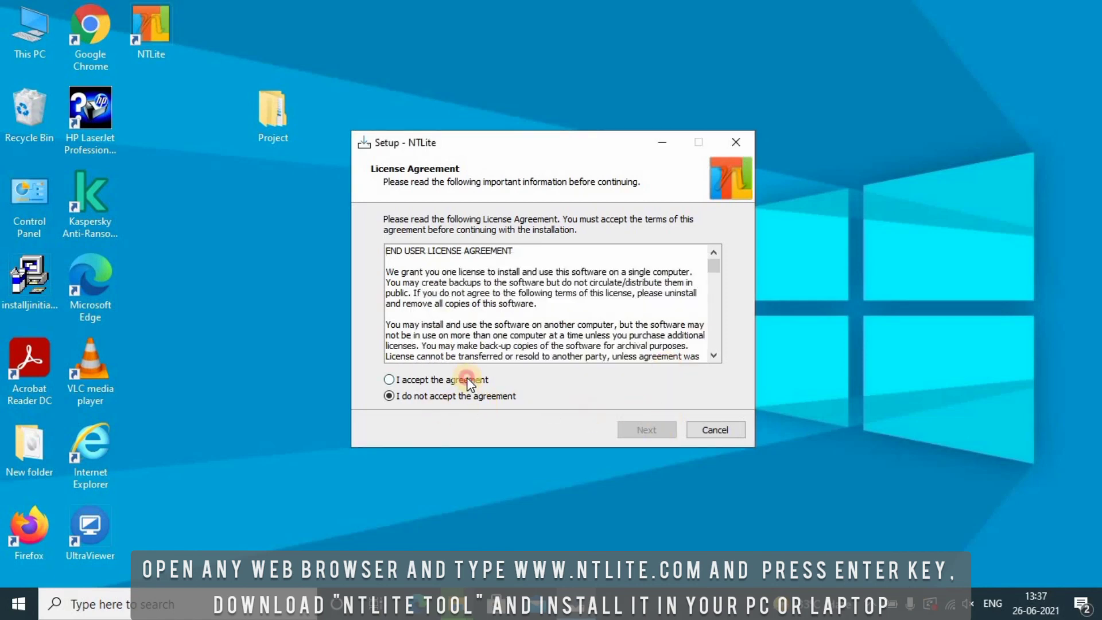
pyautogui.click(664, 431)
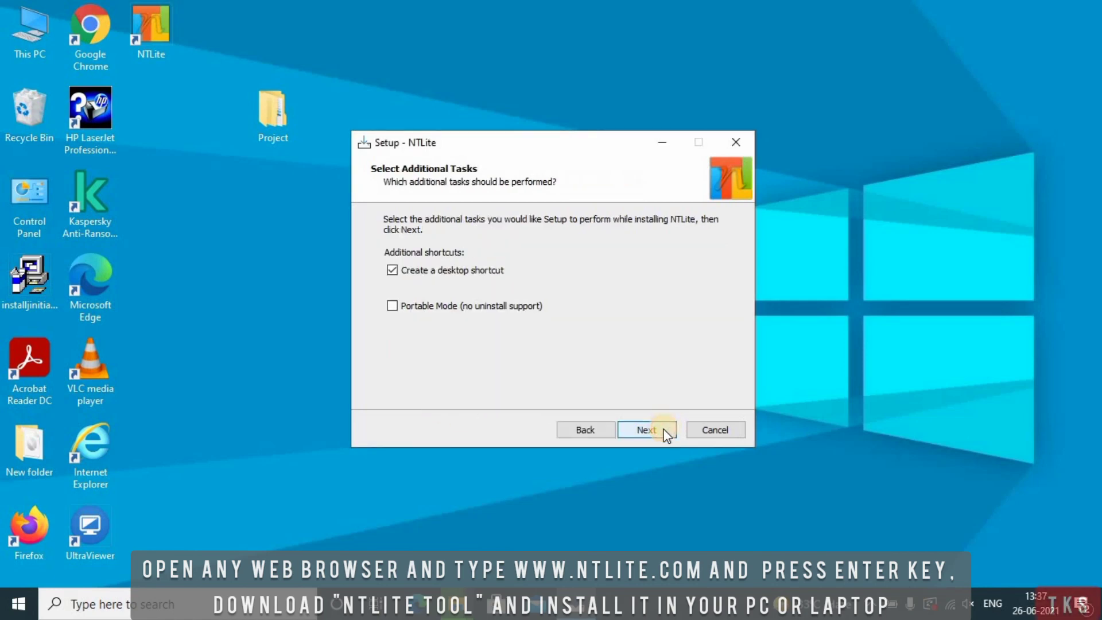
pyautogui.click(663, 430)
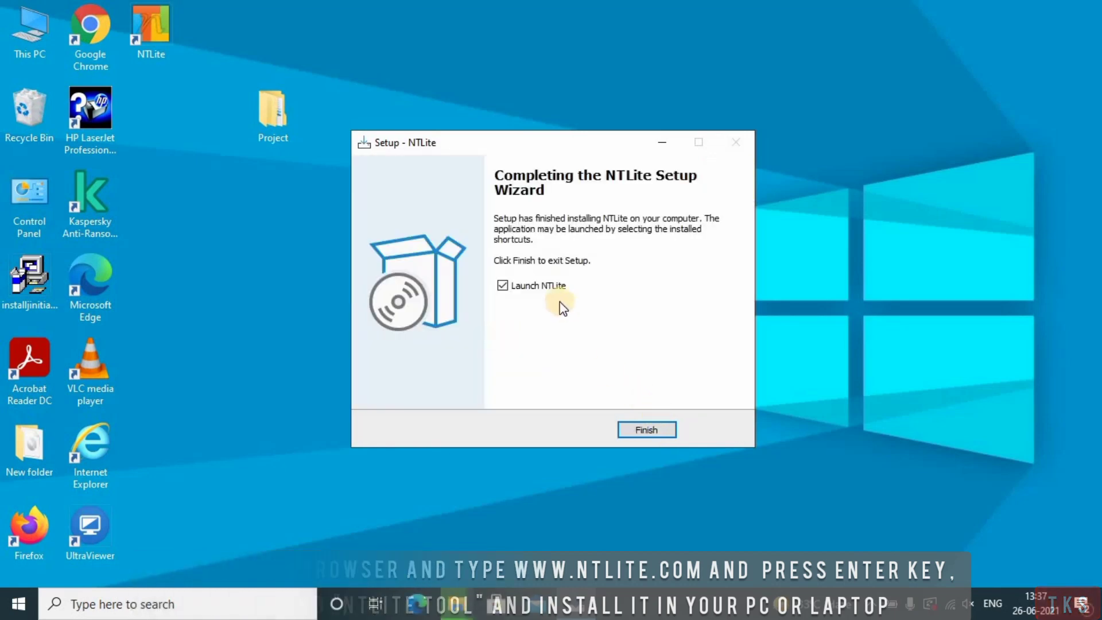
pyautogui.click(642, 433)
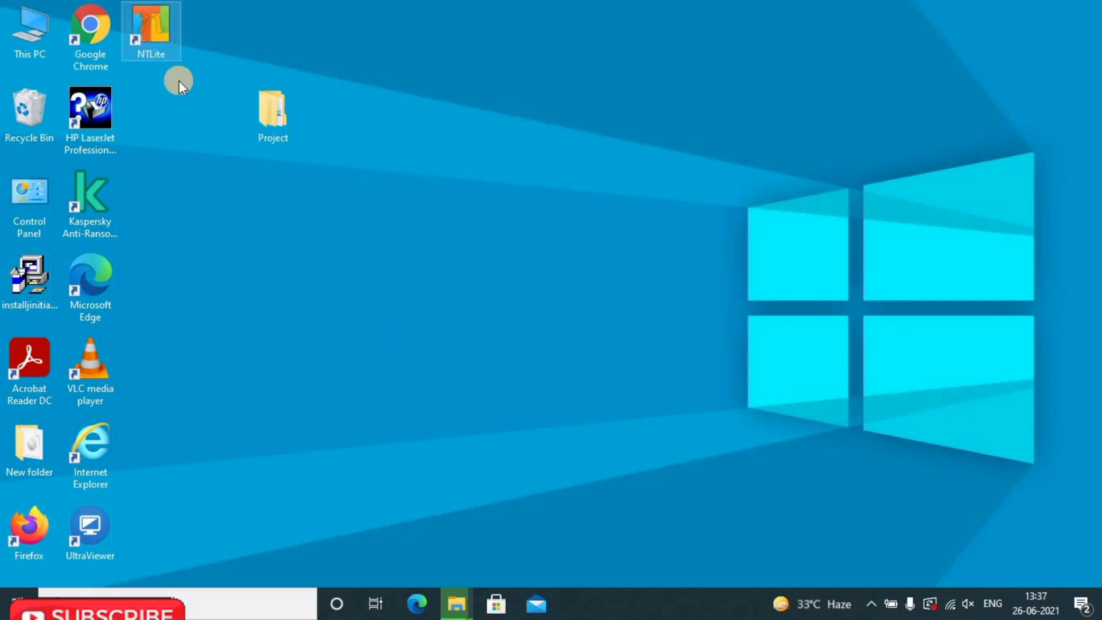
pyautogui.click(241, 208)
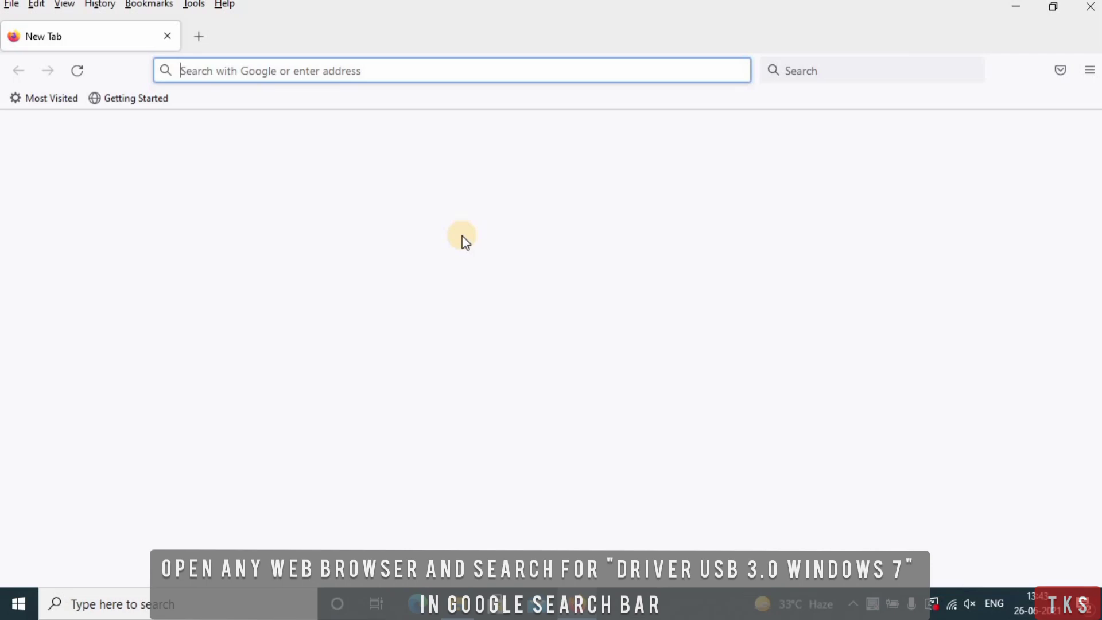
# Go to google.com in Firefox and search for "driver usb 3.0 windows 7".
pyautogui.write('google.com/')
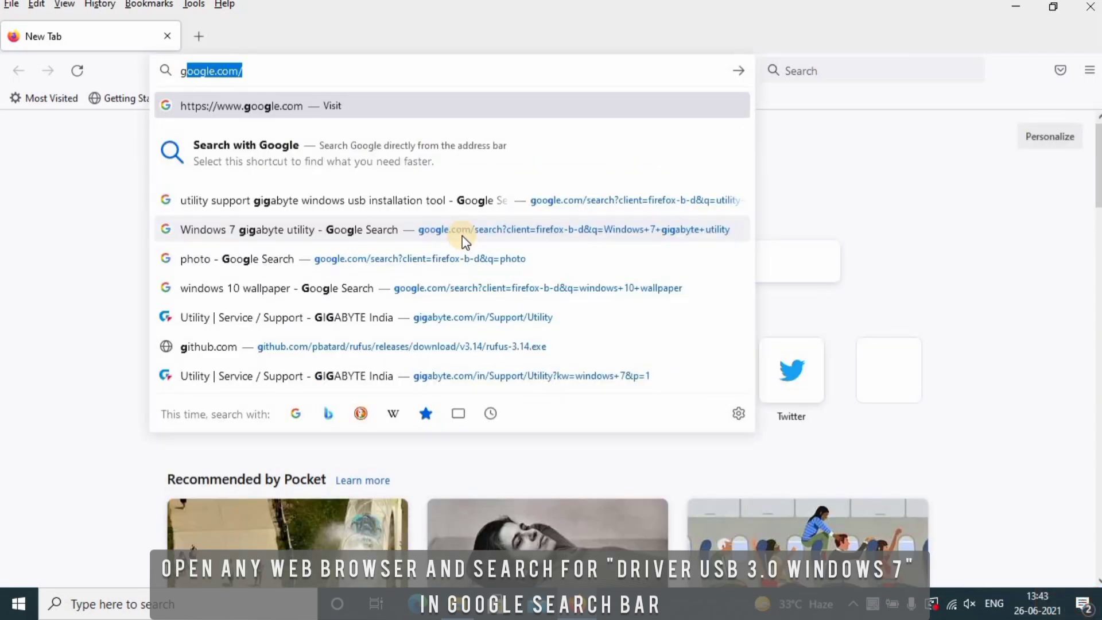
pyautogui.press('Return')
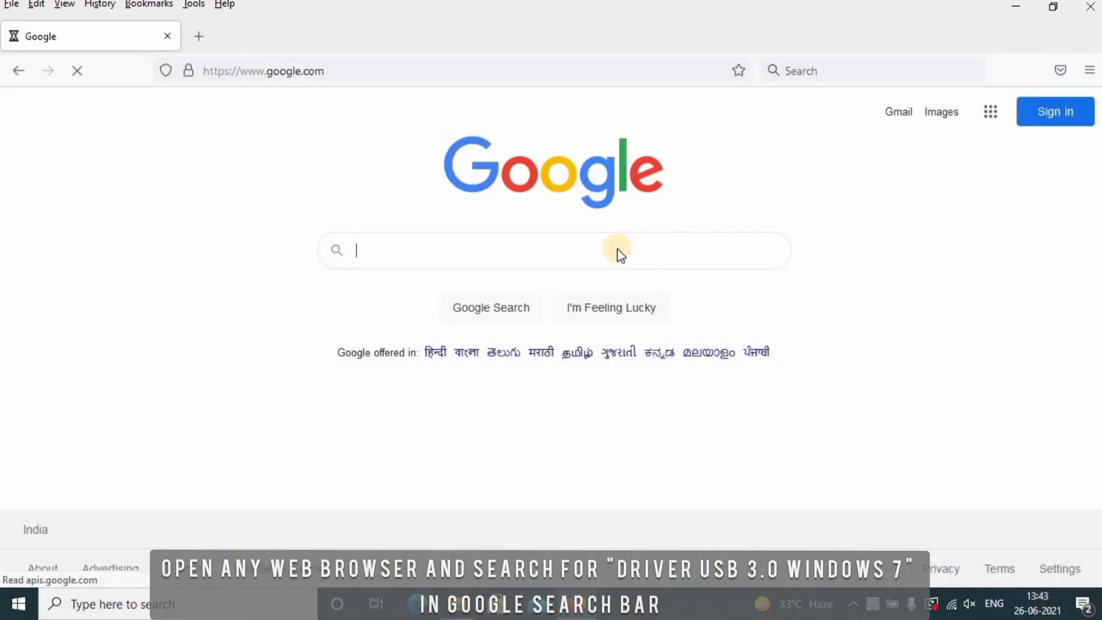
pyautogui.write('driver')
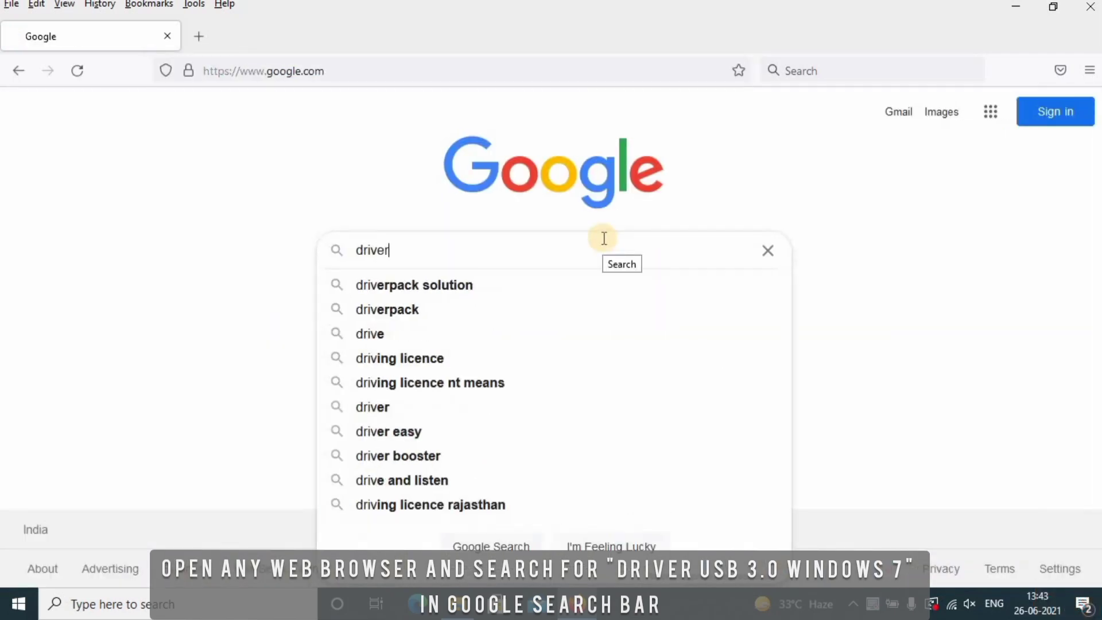
pyautogui.write(' usb ')
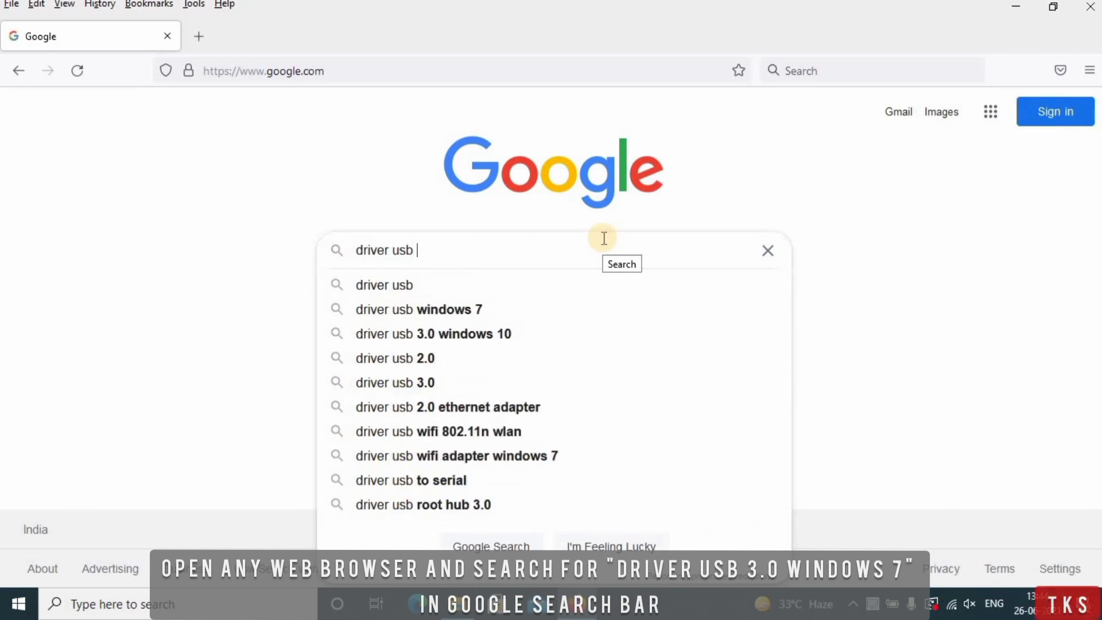
pyautogui.write('3.0 ')
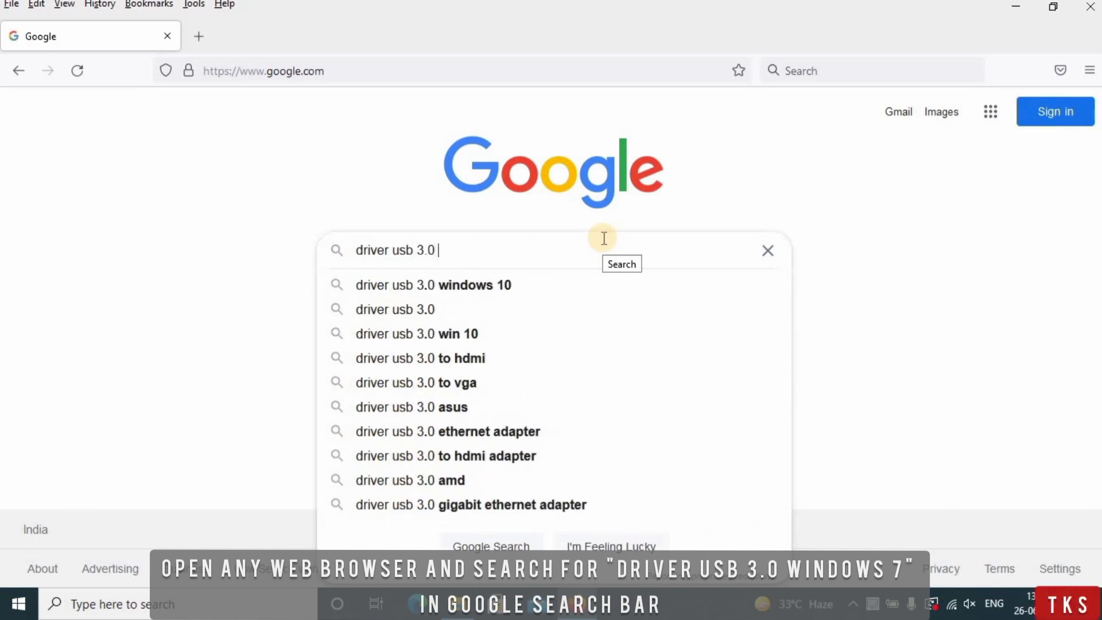
pyautogui.write('windows ')
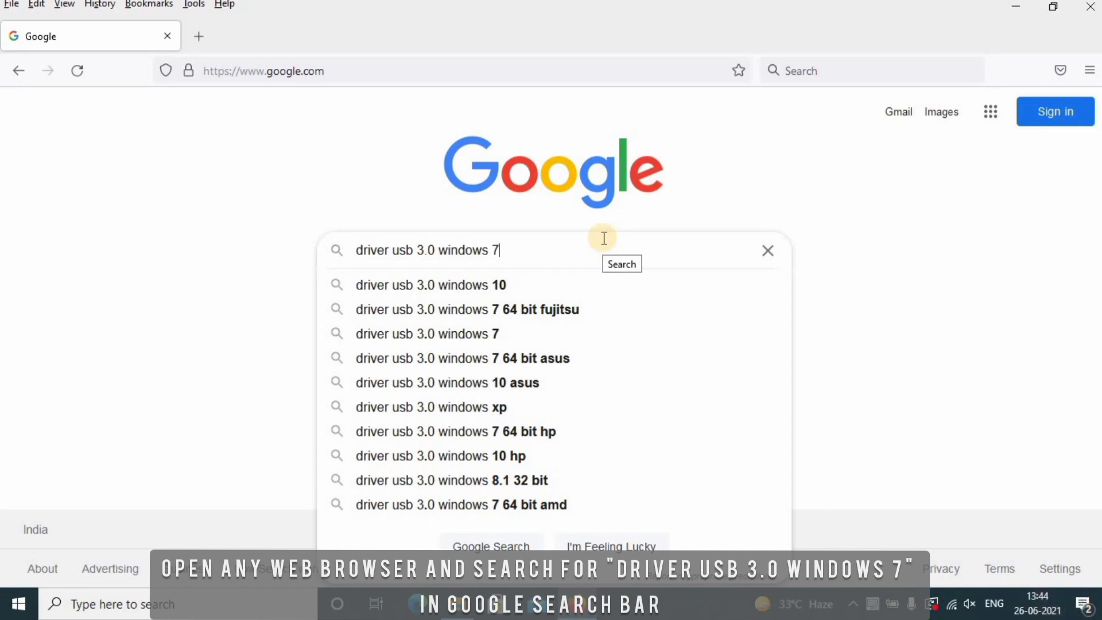
pyautogui.write('7')
pyautogui.press('Return')
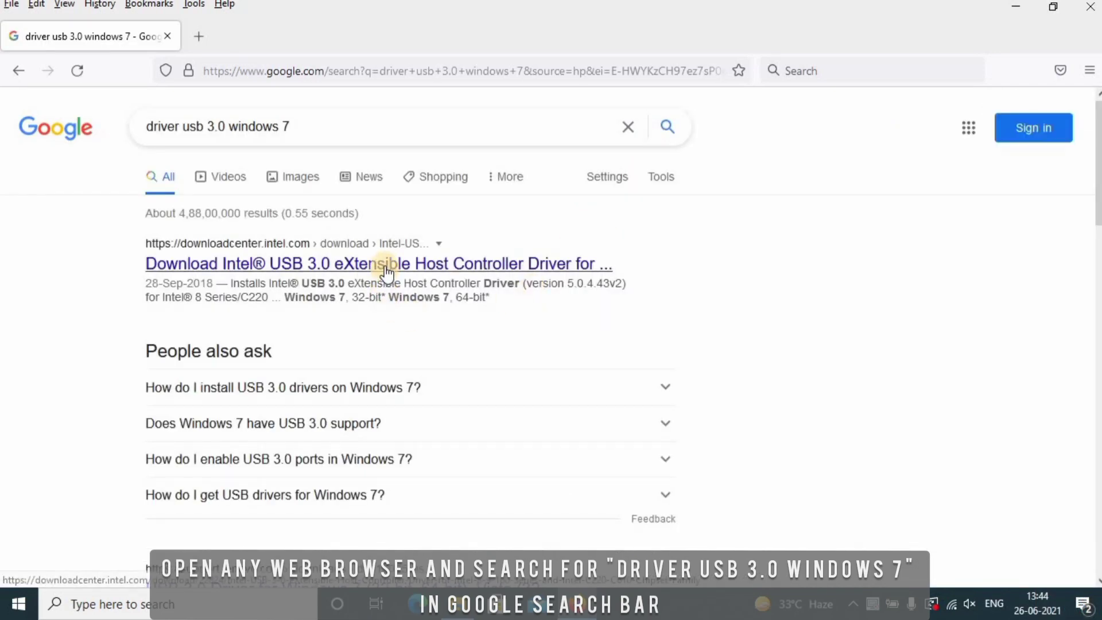
# Download the Intel USB 3.0 eXtensible Host Controller Driver from Intel's download page, accepting the licence terms, and check the download's progress.
pyautogui.click(387, 265)
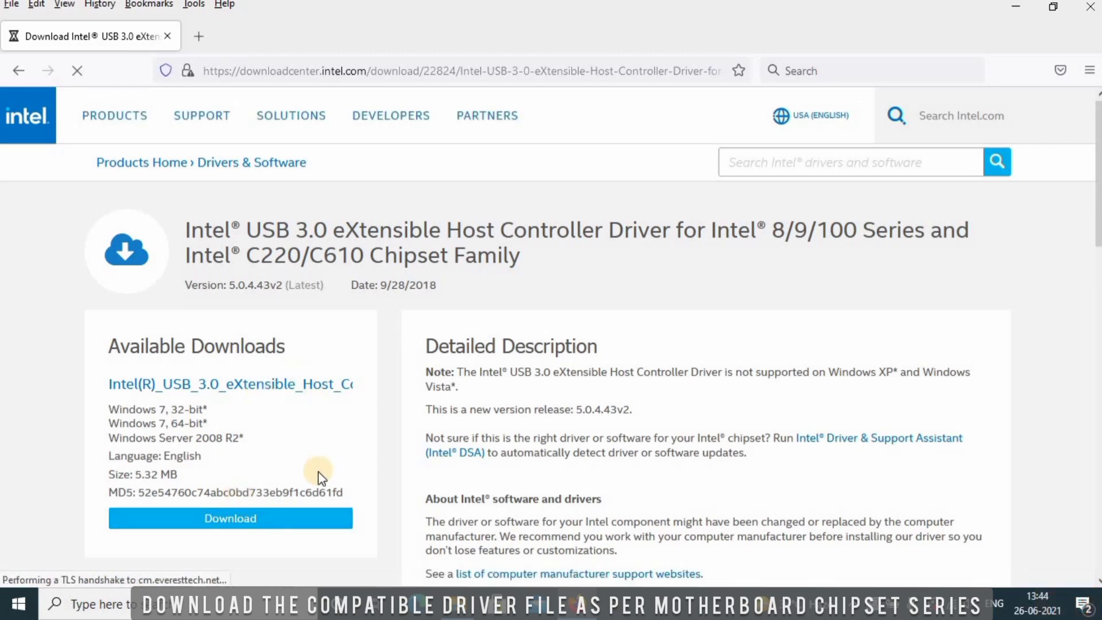
pyautogui.click(272, 518)
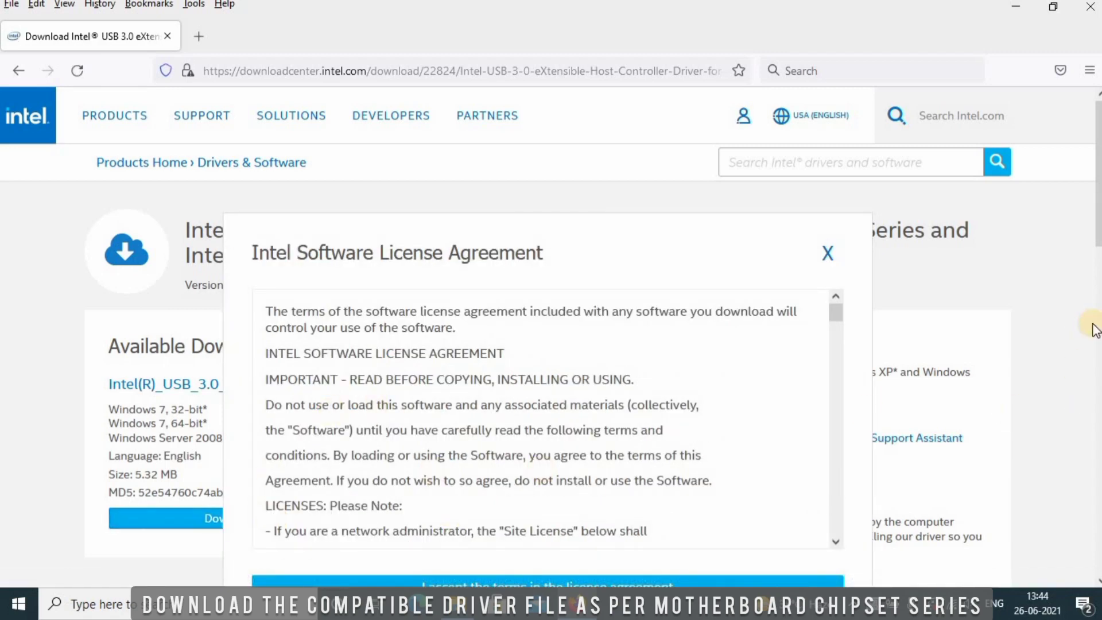
pyautogui.scroll(-3, 986, 313)
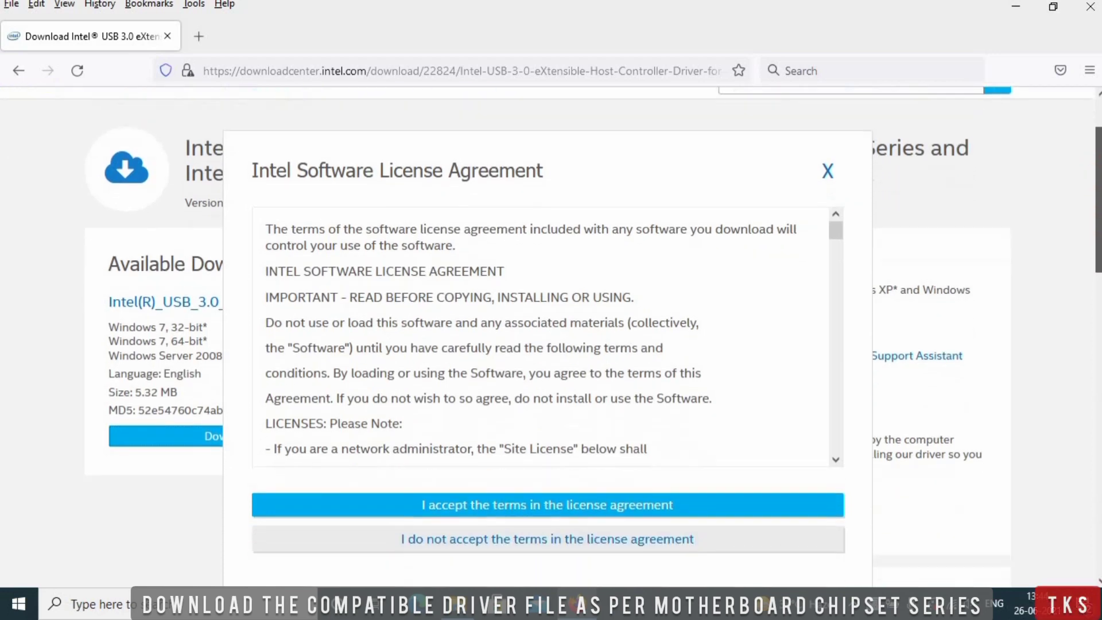
pyautogui.click(760, 401)
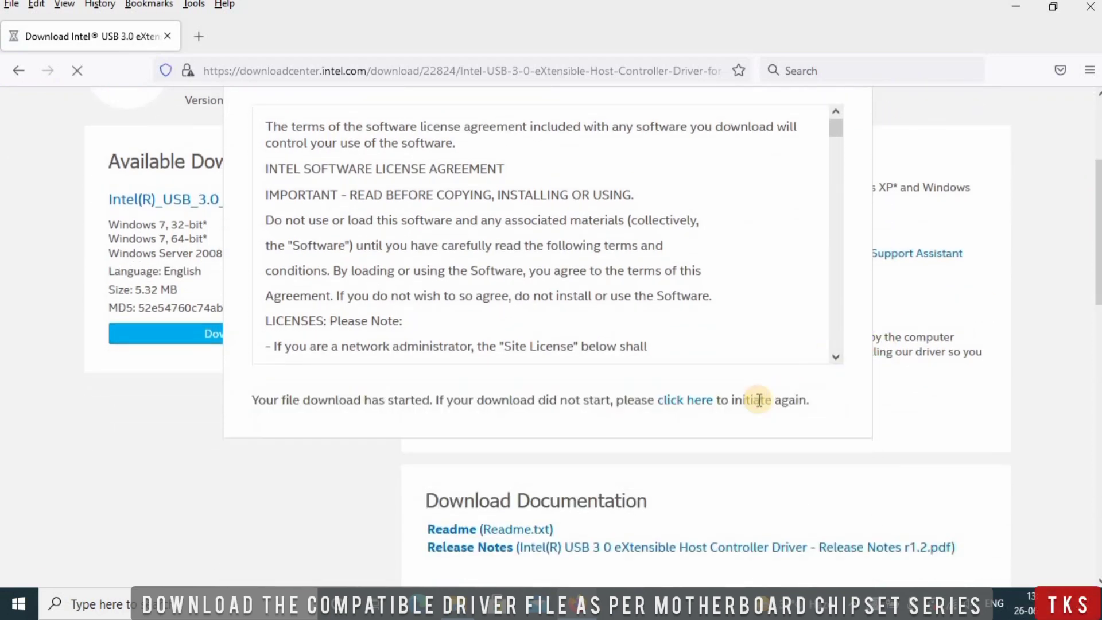
pyautogui.click(555, 365)
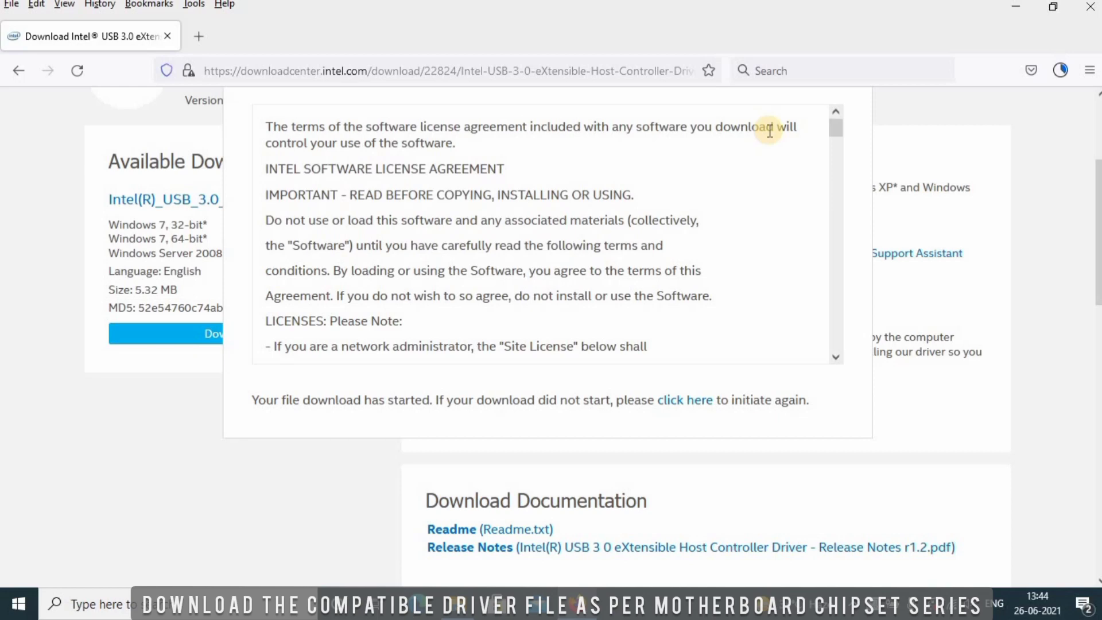
pyautogui.click(1057, 78)
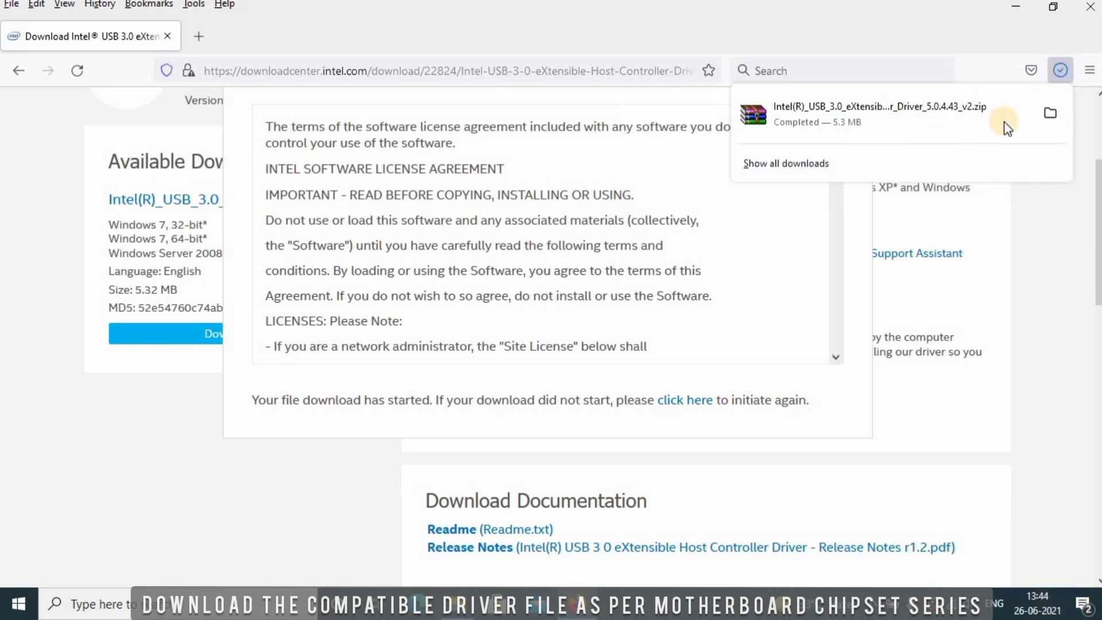
# Locate the downloaded Intel USB 3.0 driver zip, close the browser and Downloads windows, and paste the zip into the desktop's Project folder.
pyautogui.click(1051, 113)
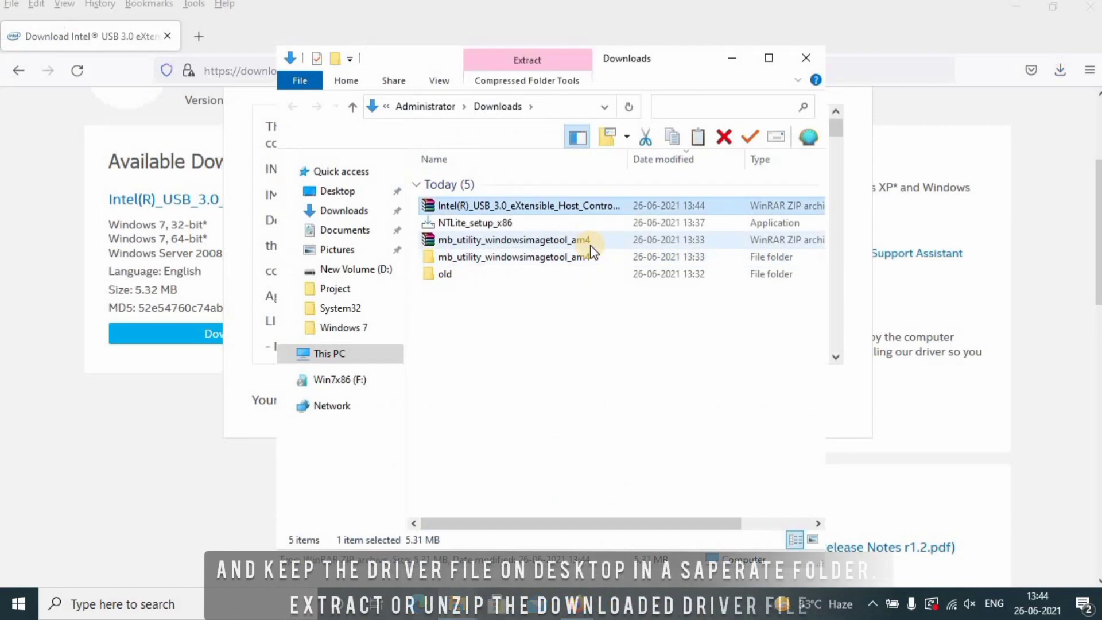
pyautogui.click(1091, 18)
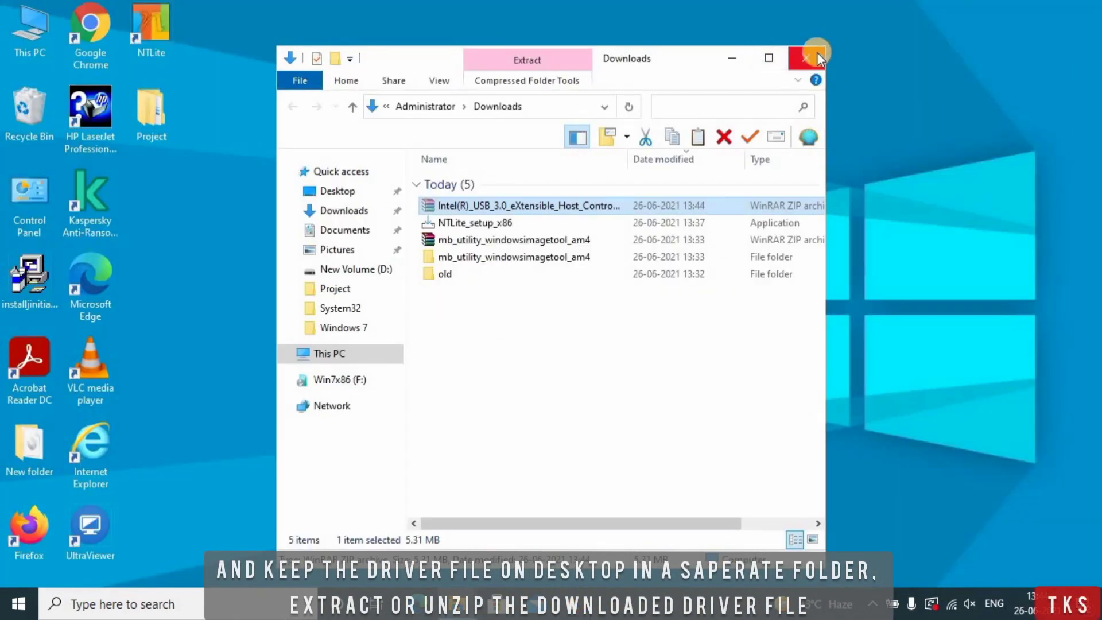
pyautogui.click(815, 54)
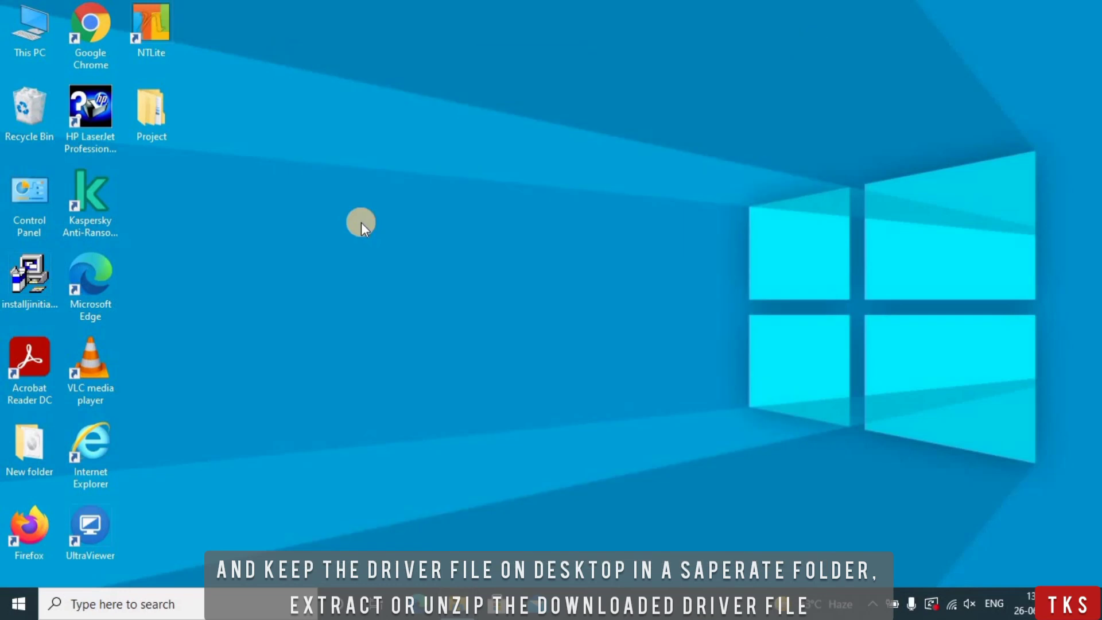
pyautogui.doubleClick(148, 106)
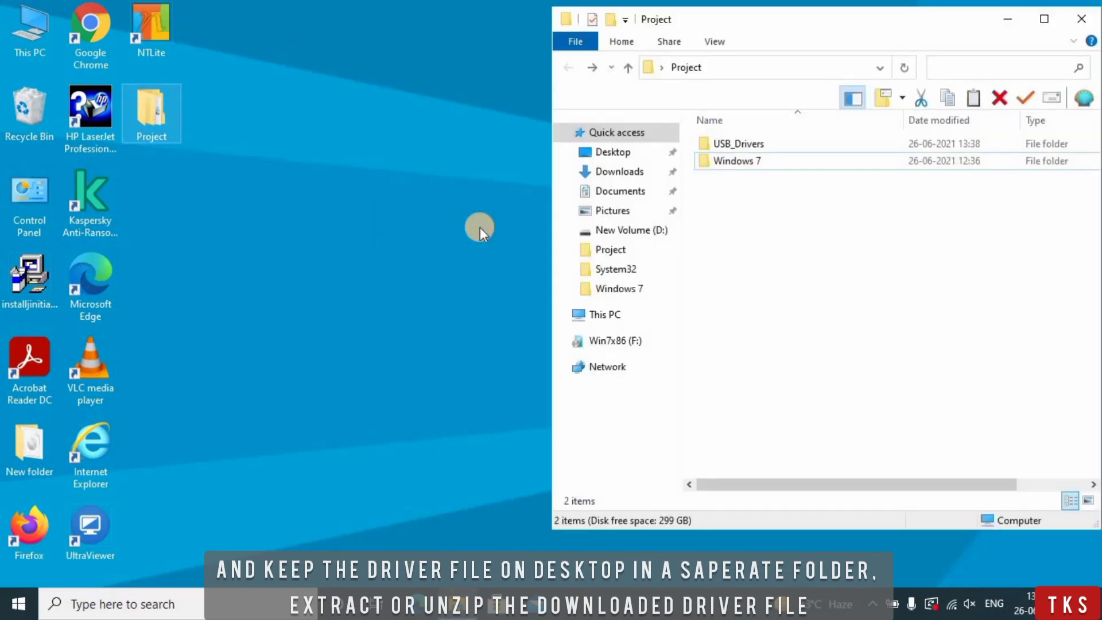
pyautogui.rightClick(732, 216)
pyautogui.click(787, 324)
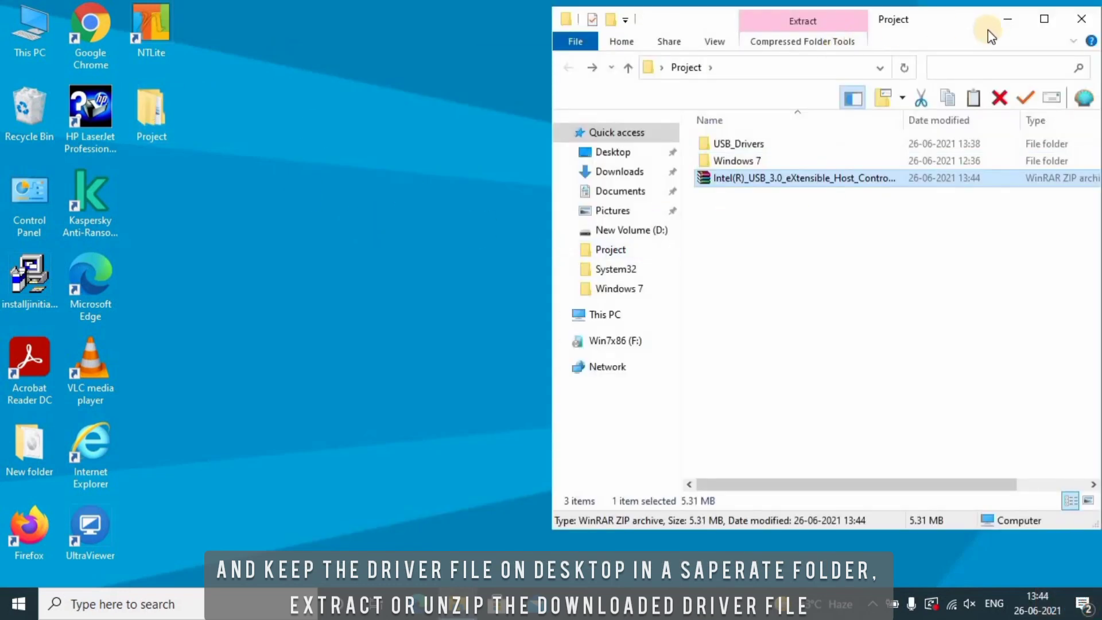
# Extract the Intel USB 3.0 driver zip into its own folder inside Project and inspect the extracted files.
pyautogui.doubleClick(970, 30)
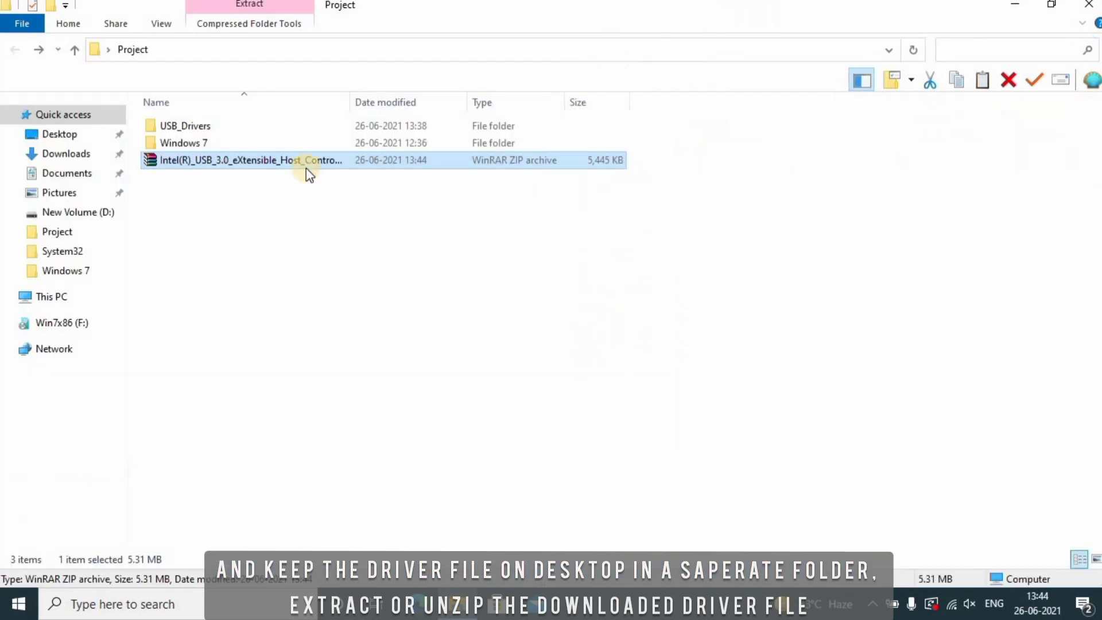
pyautogui.rightClick(213, 171)
pyautogui.click(278, 252)
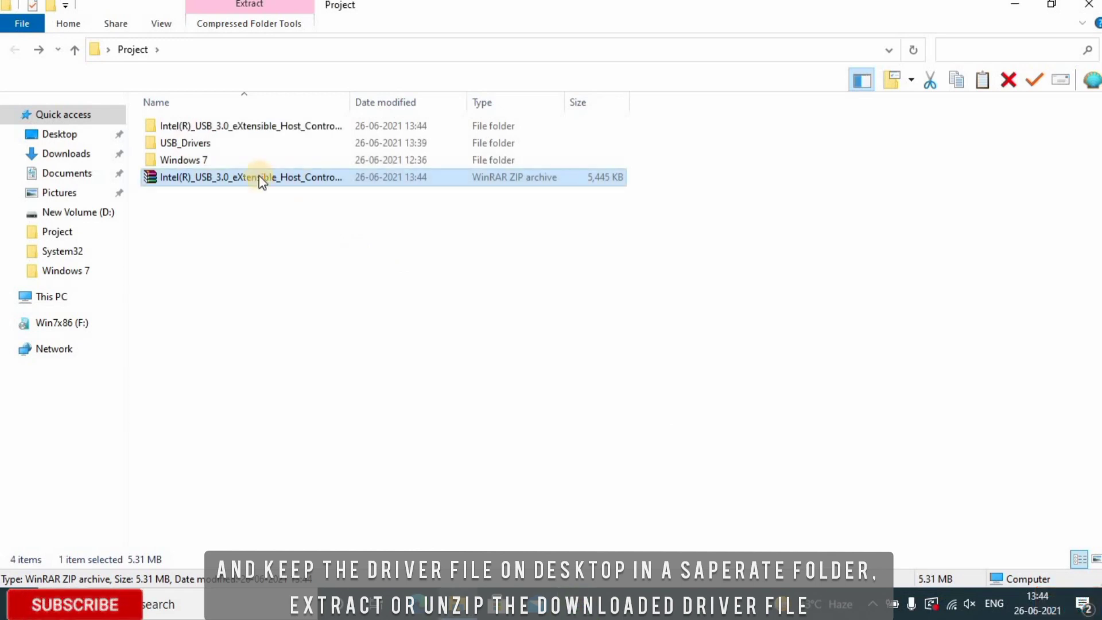
pyautogui.doubleClick(249, 124)
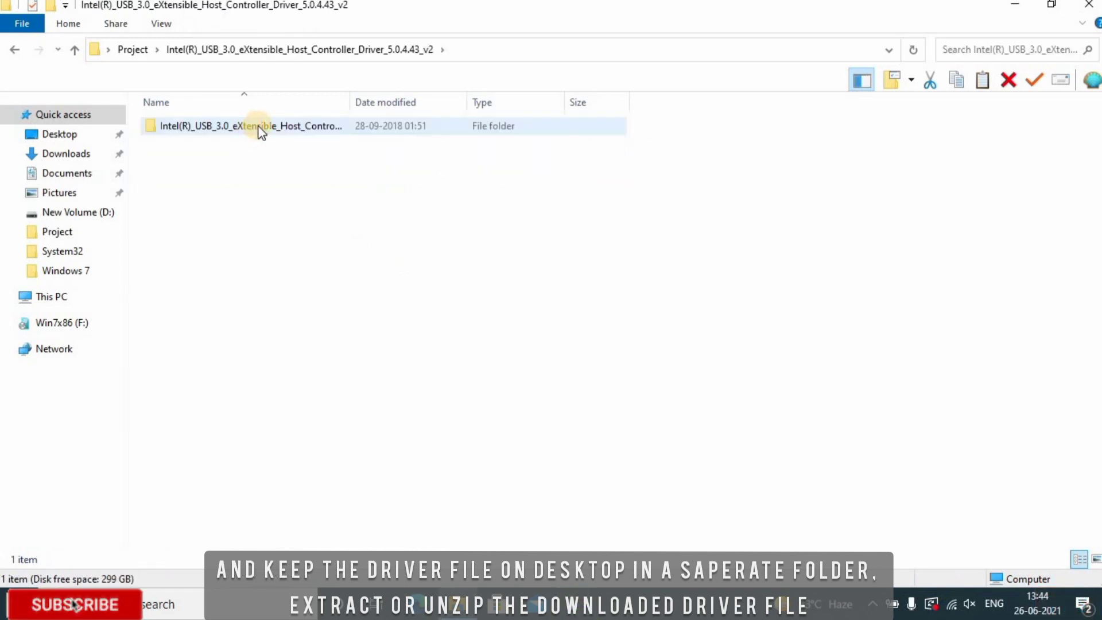
pyautogui.doubleClick(253, 126)
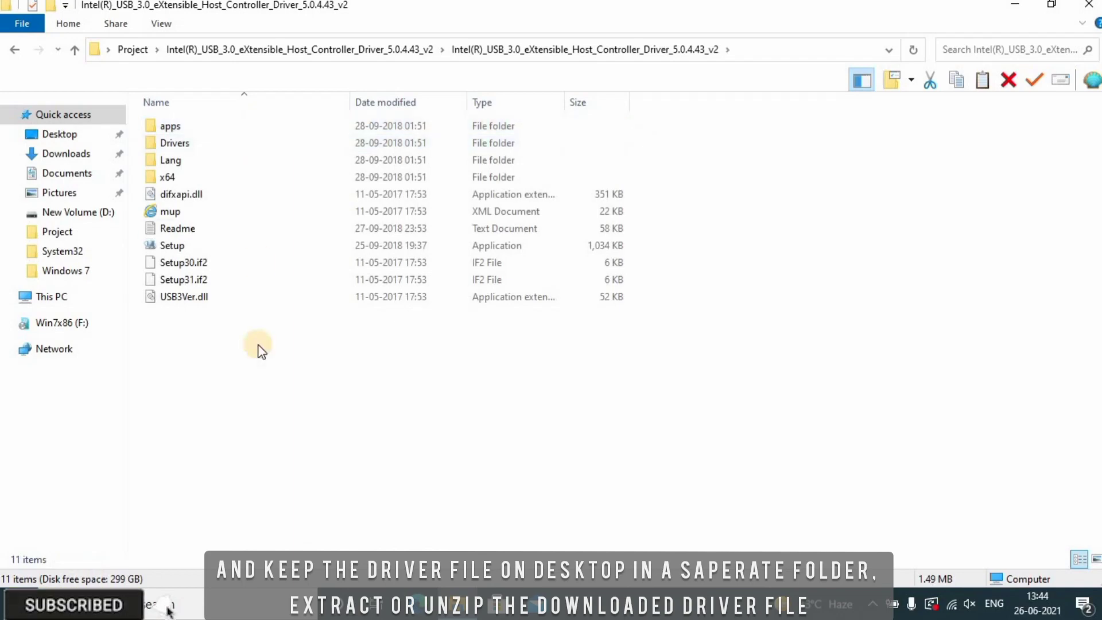
pyautogui.hotkey('alt', 'Left')
pyautogui.hotkey('alt', 'Left')
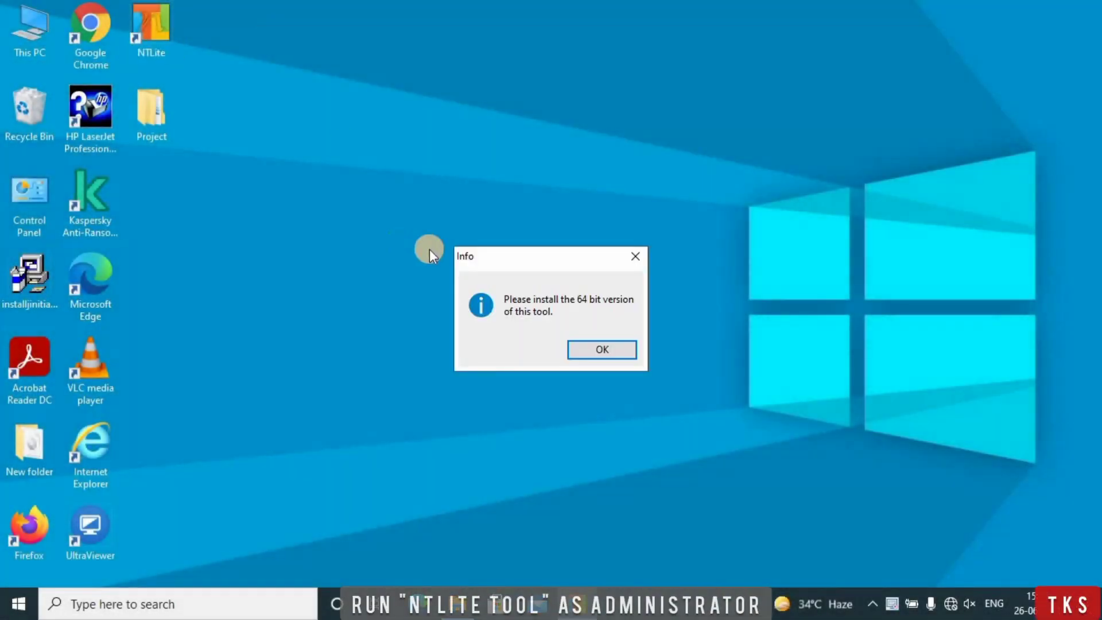
# Dismiss the version notice and add the Windows 7 folder from Desktop\Project as an image directory in NTLite.
pyautogui.click(601, 348)
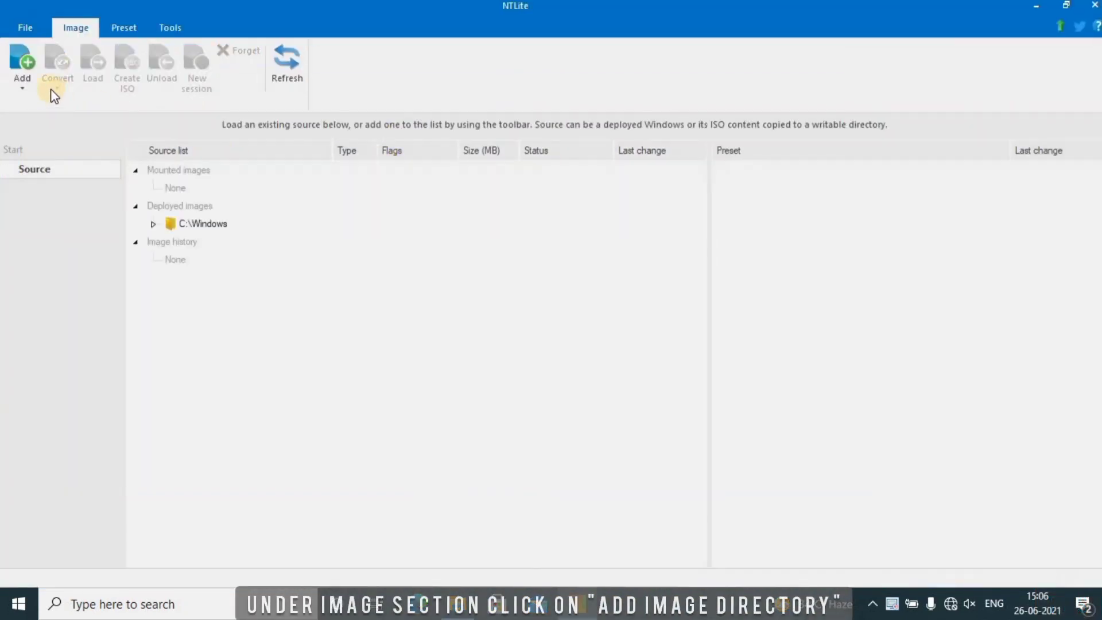
pyautogui.click(21, 68)
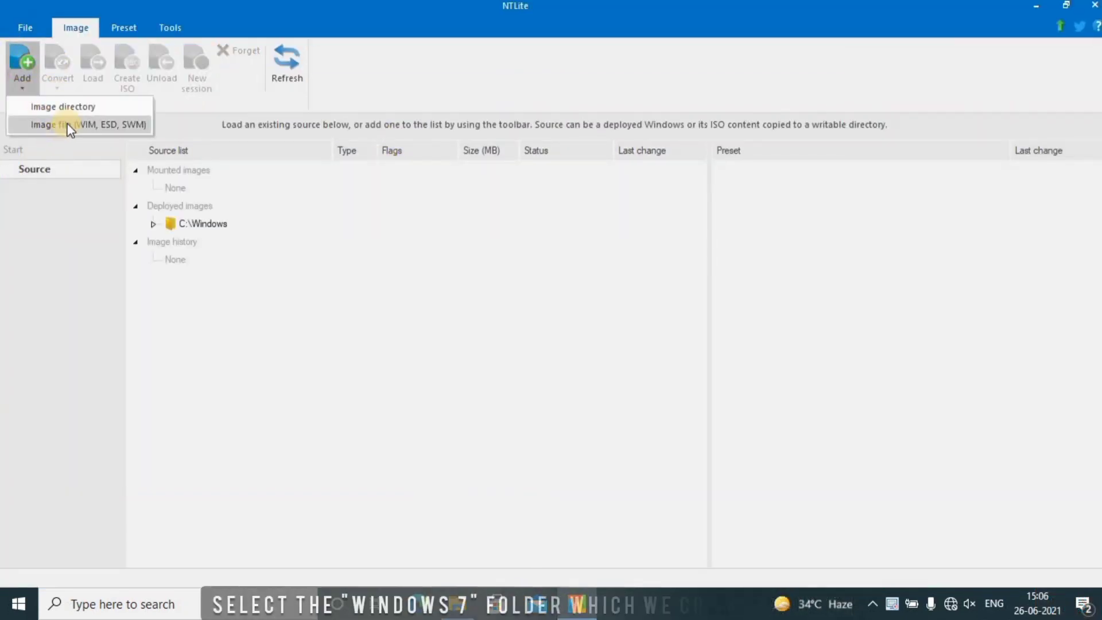
pyautogui.click(74, 106)
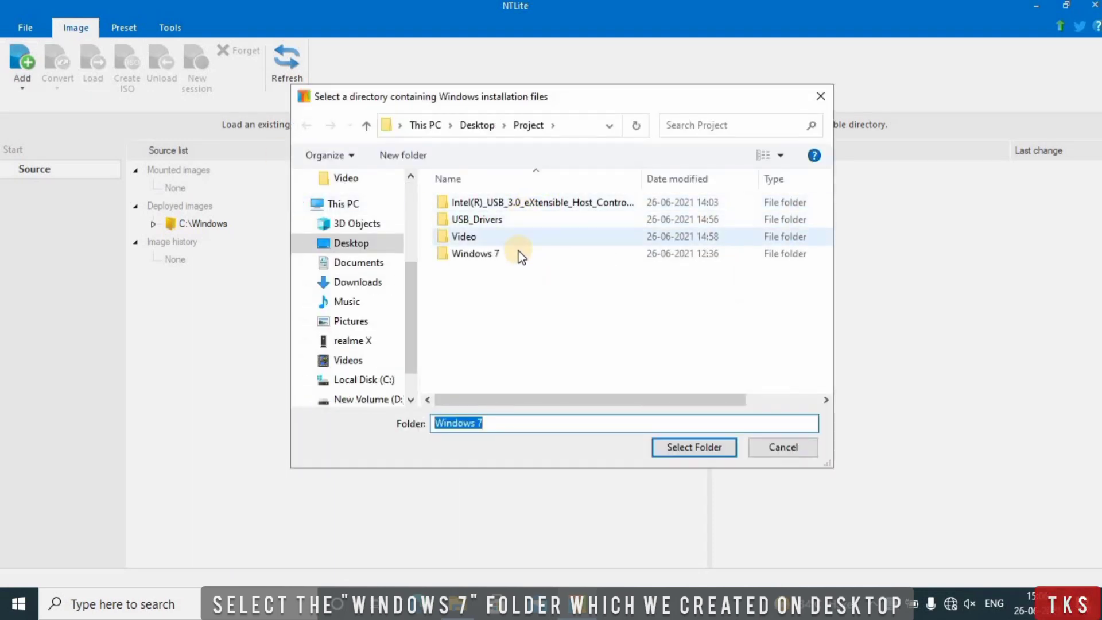
pyautogui.click(519, 254)
pyautogui.click(697, 451)
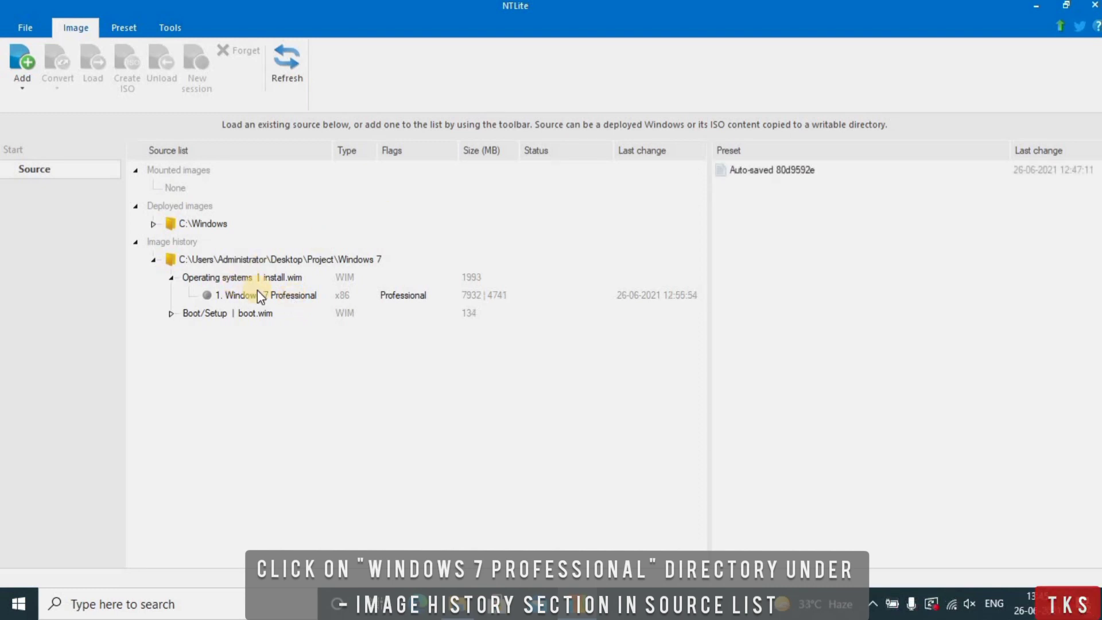
# Load the Windows 7 Professional image from the image history and dismiss the driver integration warnings.
pyautogui.doubleClick(257, 295)
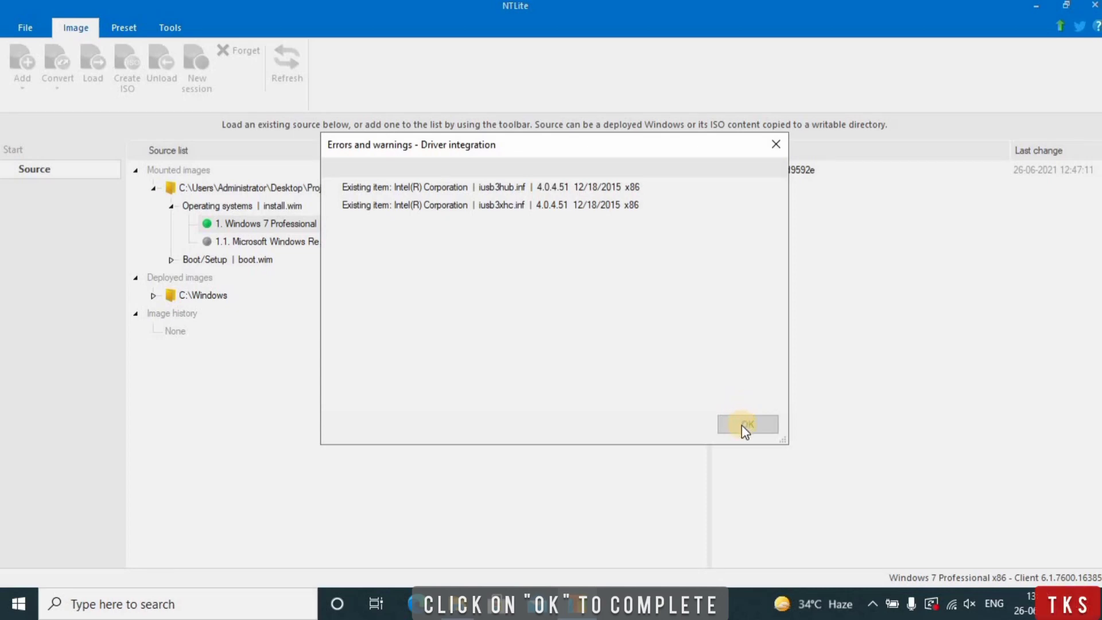
pyautogui.click(744, 428)
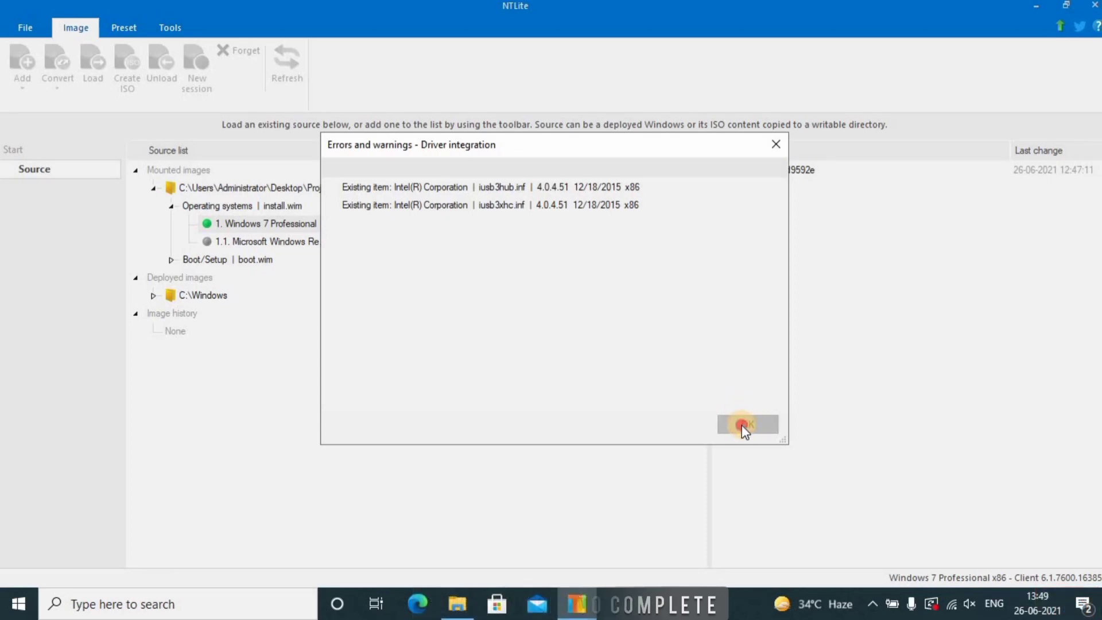
pyautogui.click(741, 425)
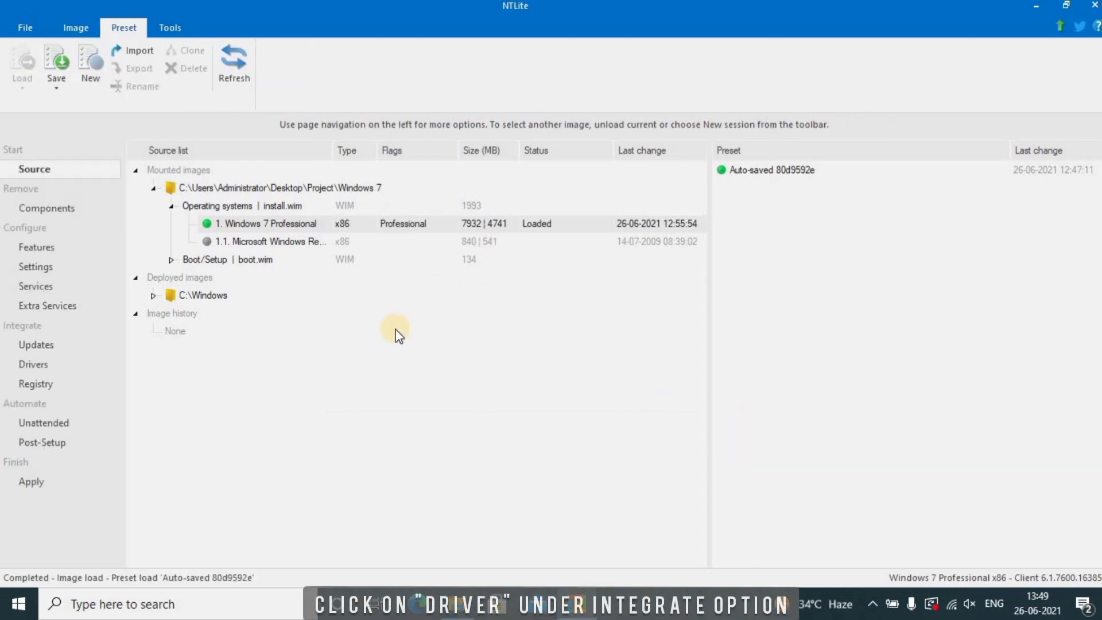
# Queue all drivers from the Intel(R)_USB_3.0_eXtensible_Host_Controller_Driver_5.0.4.43_v2 folder in Project for integration into the loaded image.
pyautogui.click(34, 365)
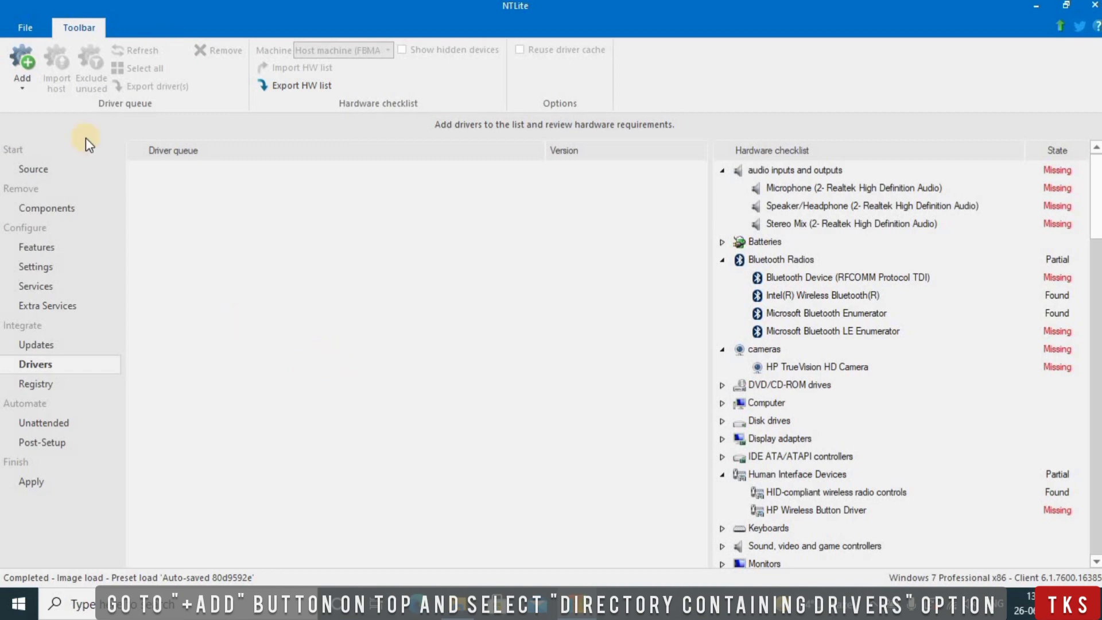
pyautogui.click(21, 84)
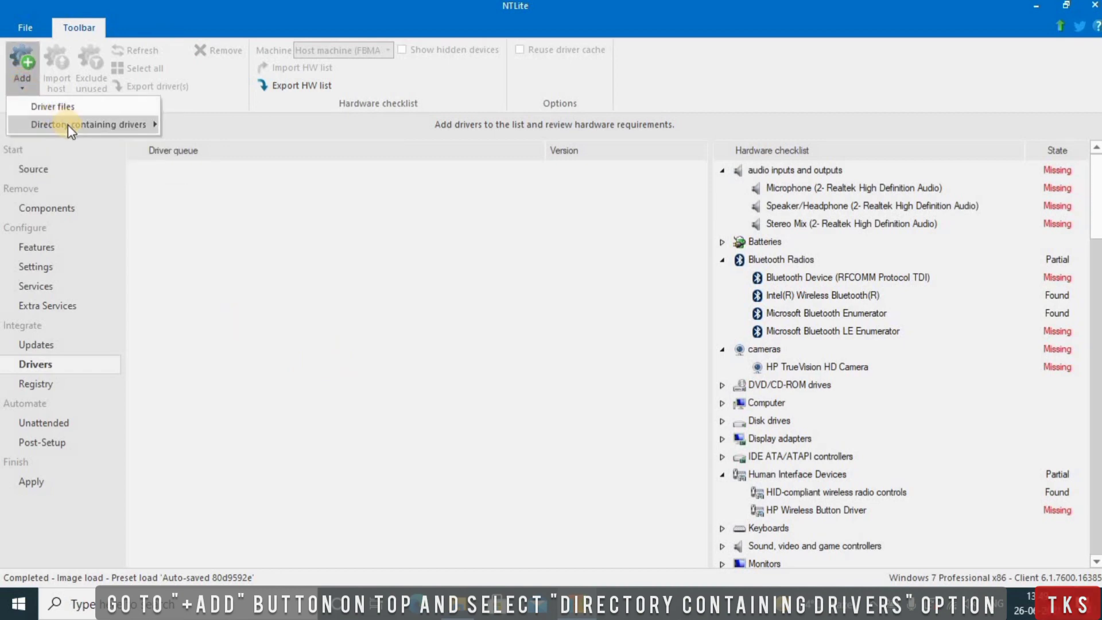
pyautogui.moveTo(68, 125)
pyautogui.click(189, 126)
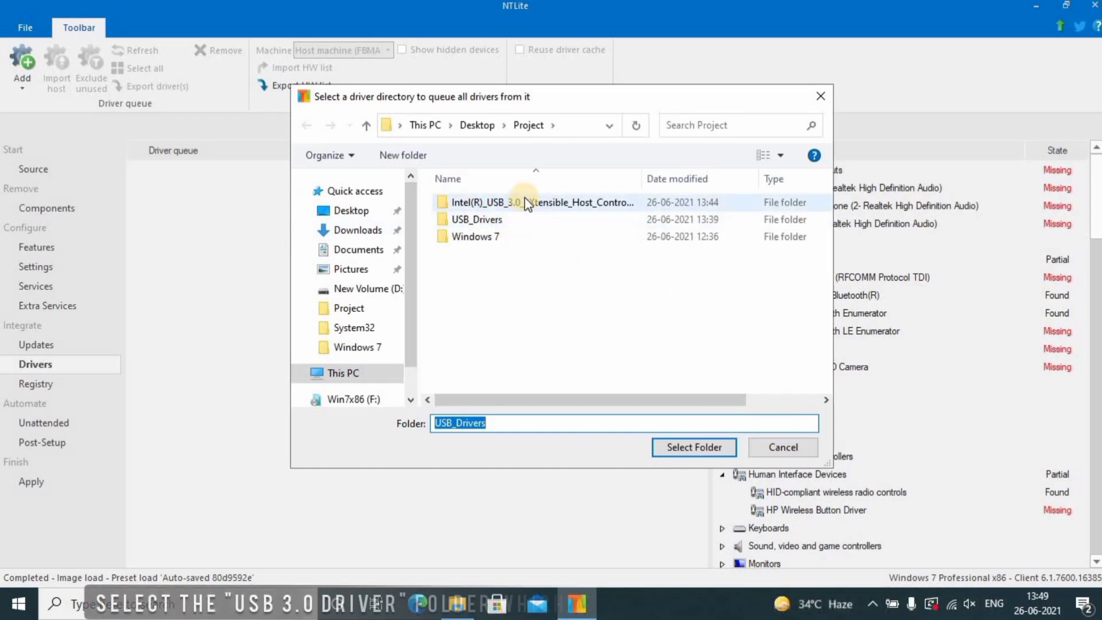
pyautogui.click(524, 202)
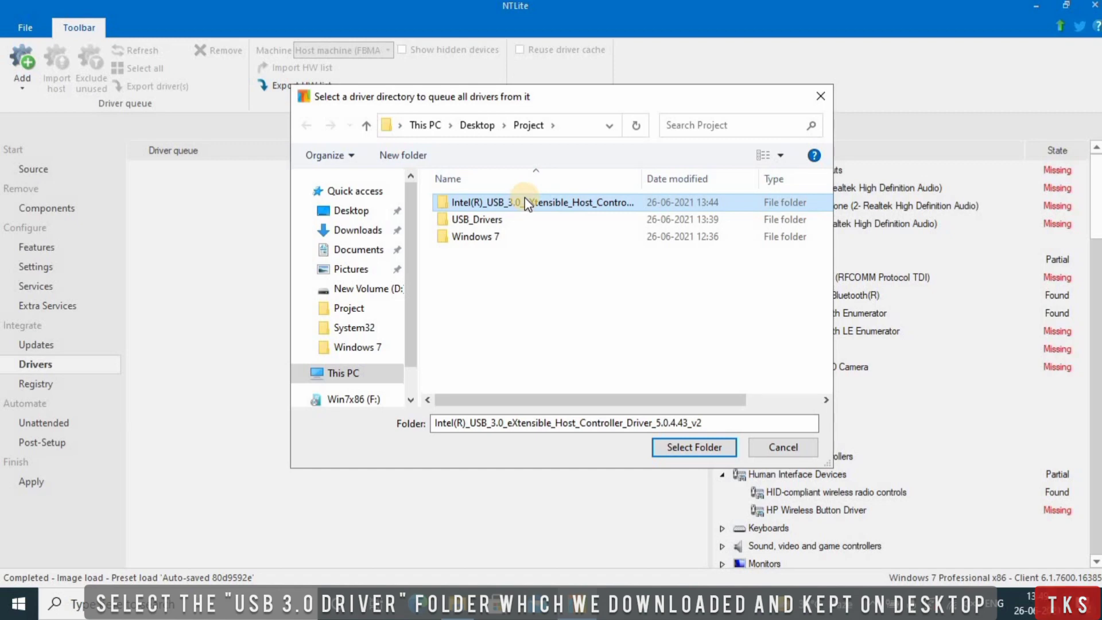
pyautogui.click(677, 446)
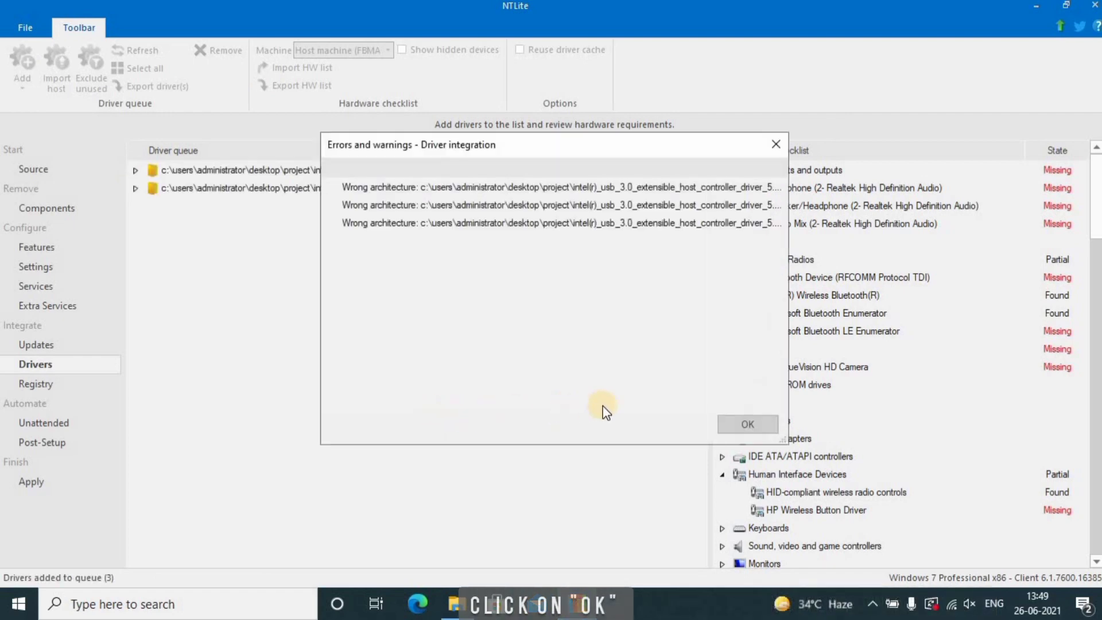
# Dismiss the driver integration warnings and inspect the INF files under both queued driver folders.
pyautogui.click(748, 424)
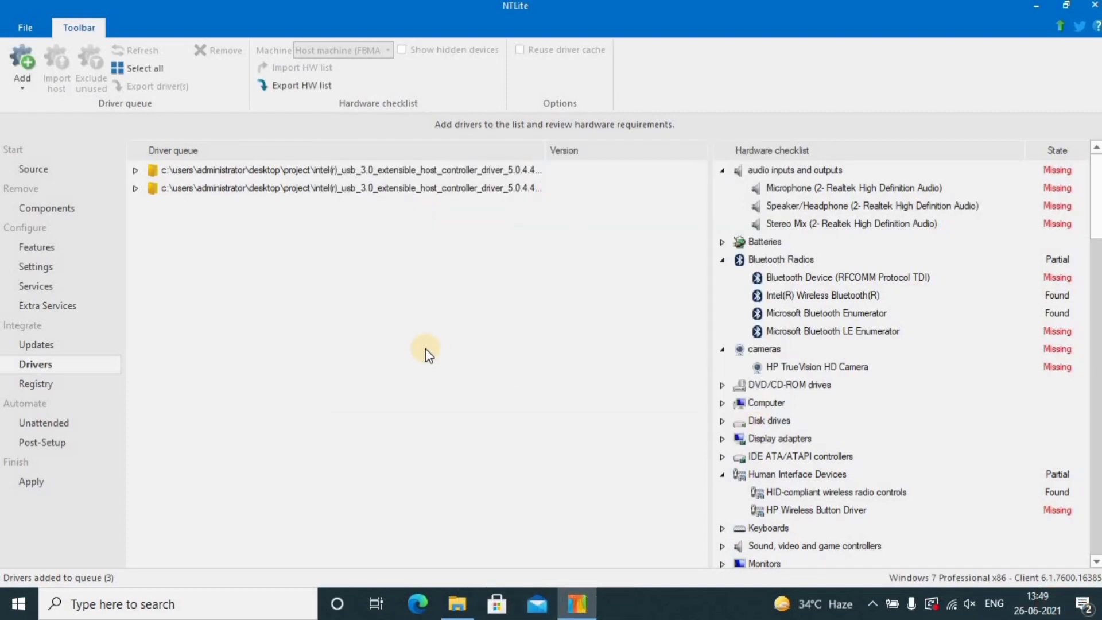
pyautogui.click(135, 188)
pyautogui.click(136, 170)
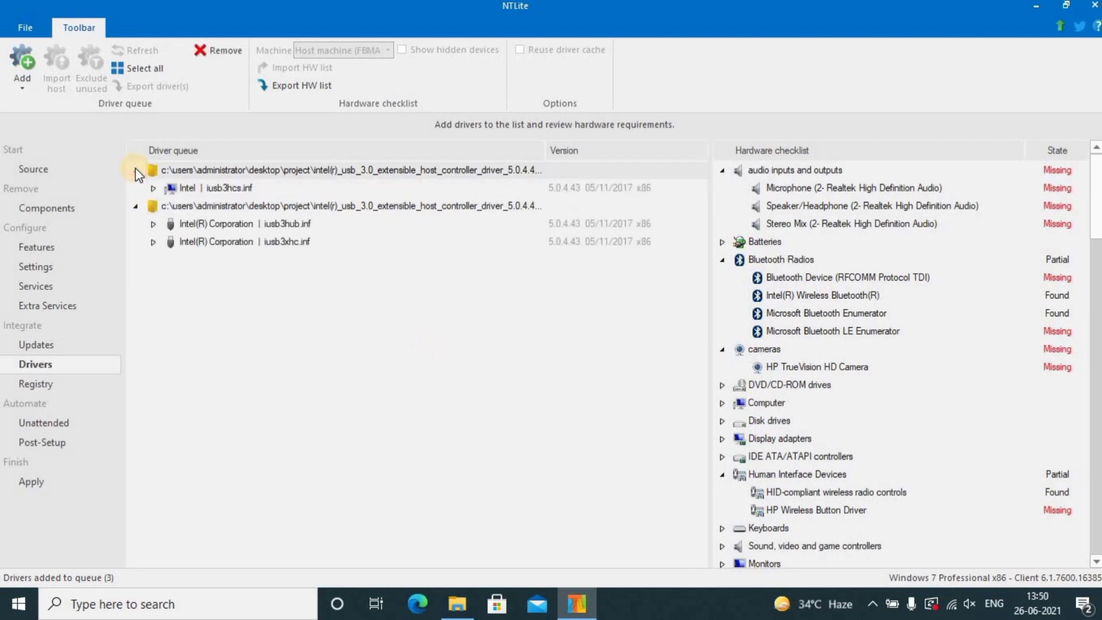
pyautogui.click(135, 169)
pyautogui.click(136, 188)
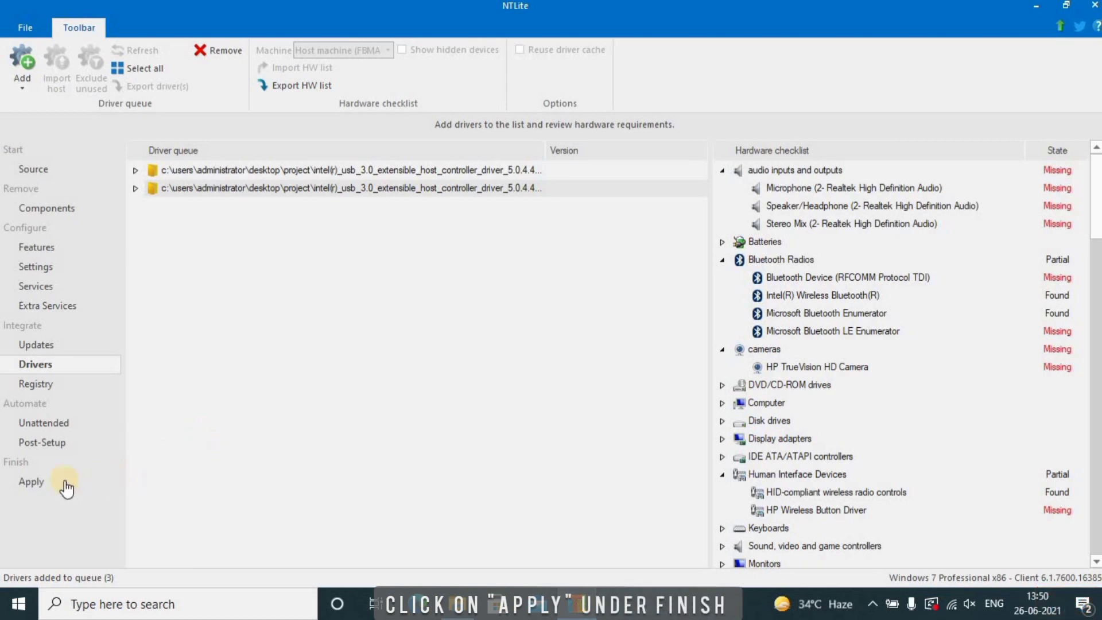
# Extend the pending driver integration to boot.wim 1 (Microsoft Windows PE) and boot.wim 2 (Microsoft Windows Setup) in the image process queue.
pyautogui.click(32, 482)
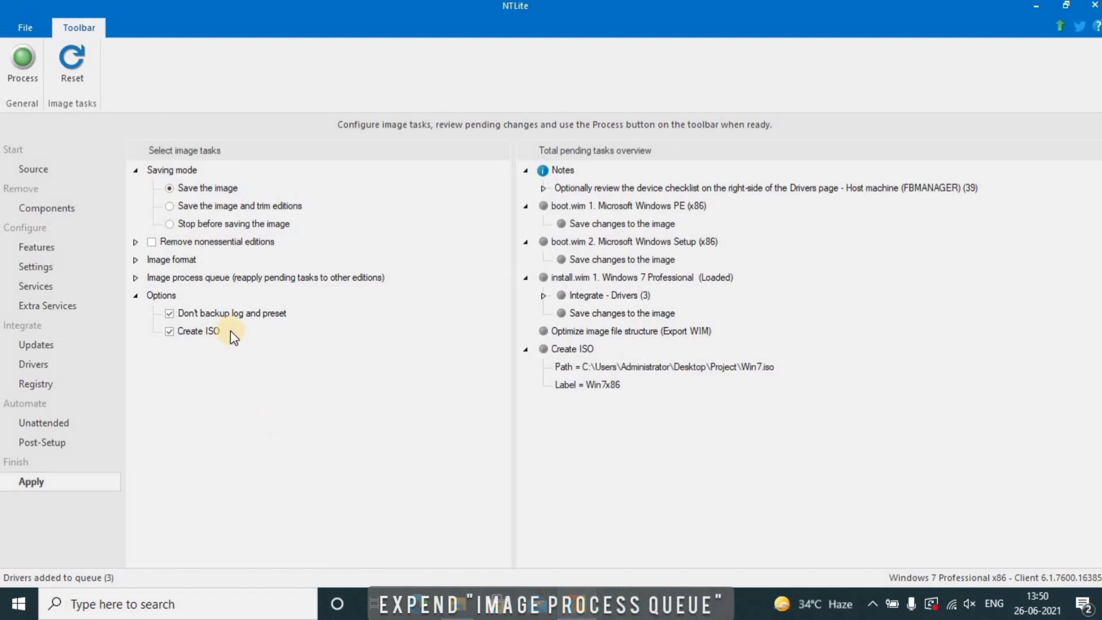
pyautogui.click(138, 279)
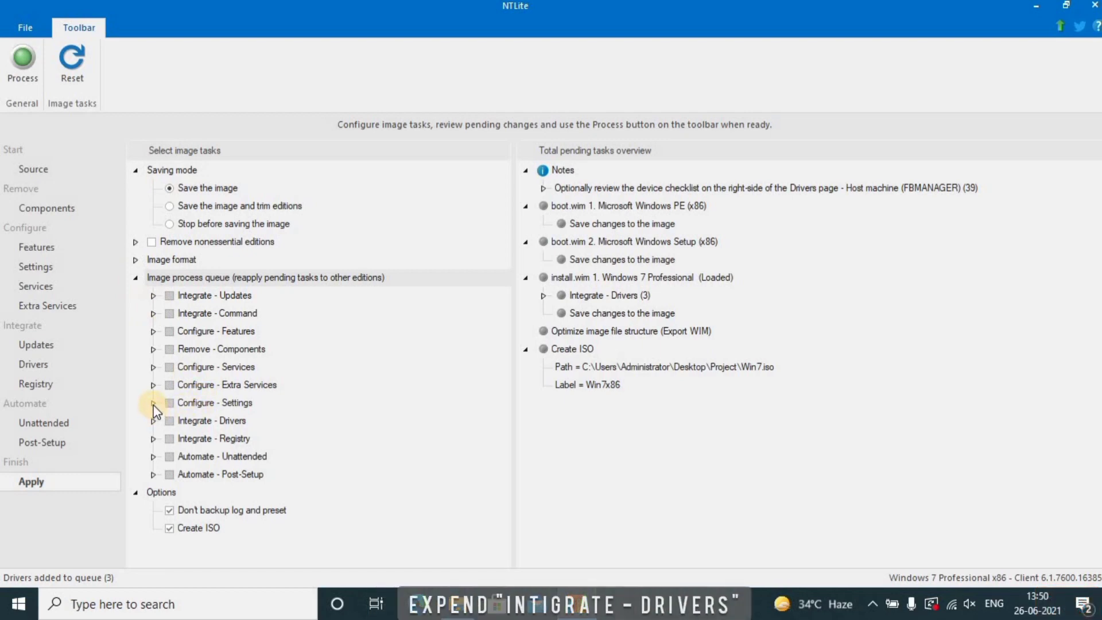
pyautogui.click(153, 420)
pyautogui.click(153, 420)
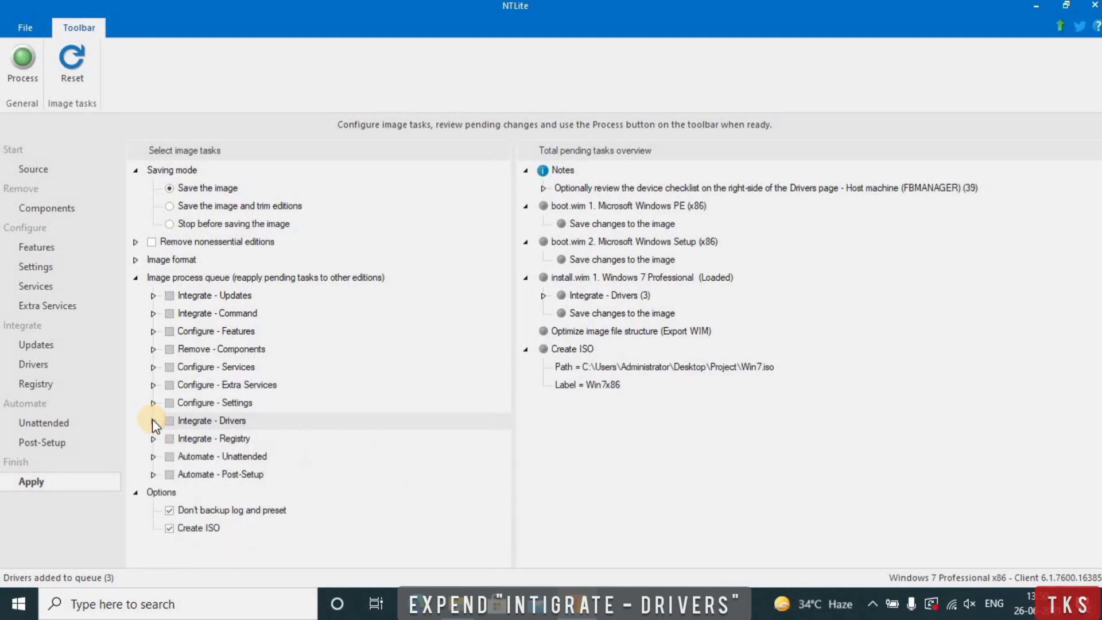
pyautogui.click(153, 420)
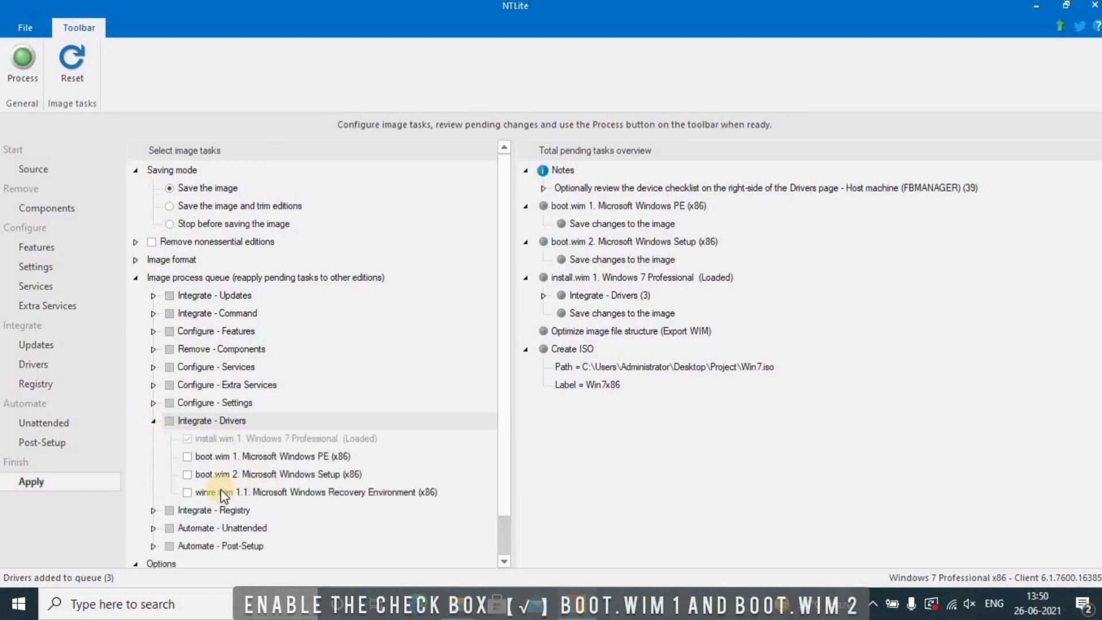
pyautogui.click(186, 475)
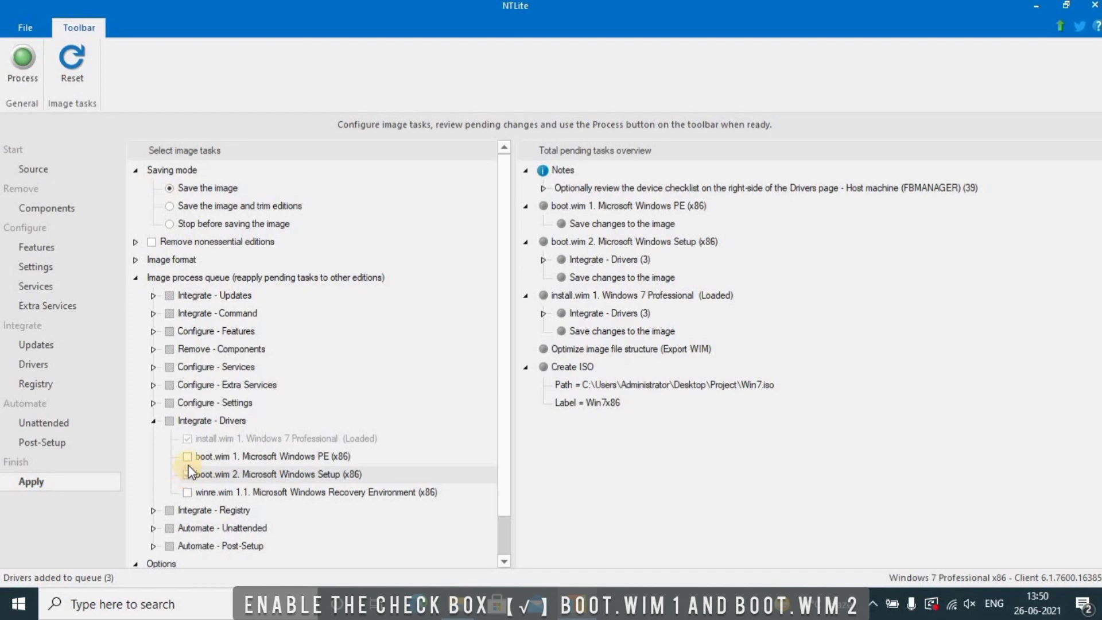
pyautogui.click(187, 456)
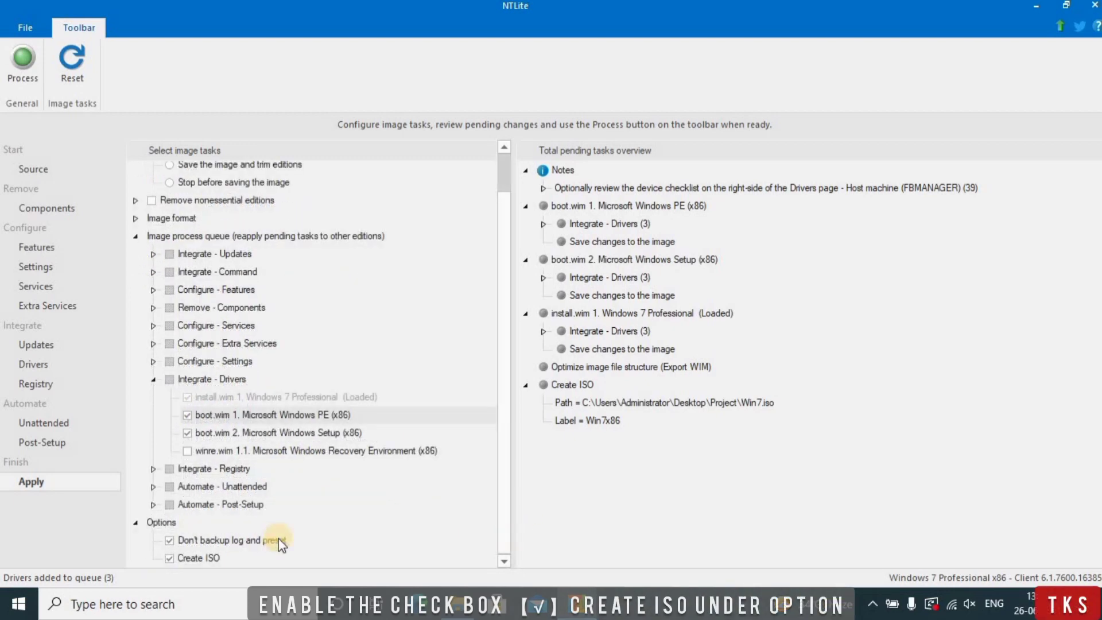
# Enable ISO creation with the file name Win 7 in Project's Intel USB 3.0 driver folder and the label Win7x86.
pyautogui.click(168, 558)
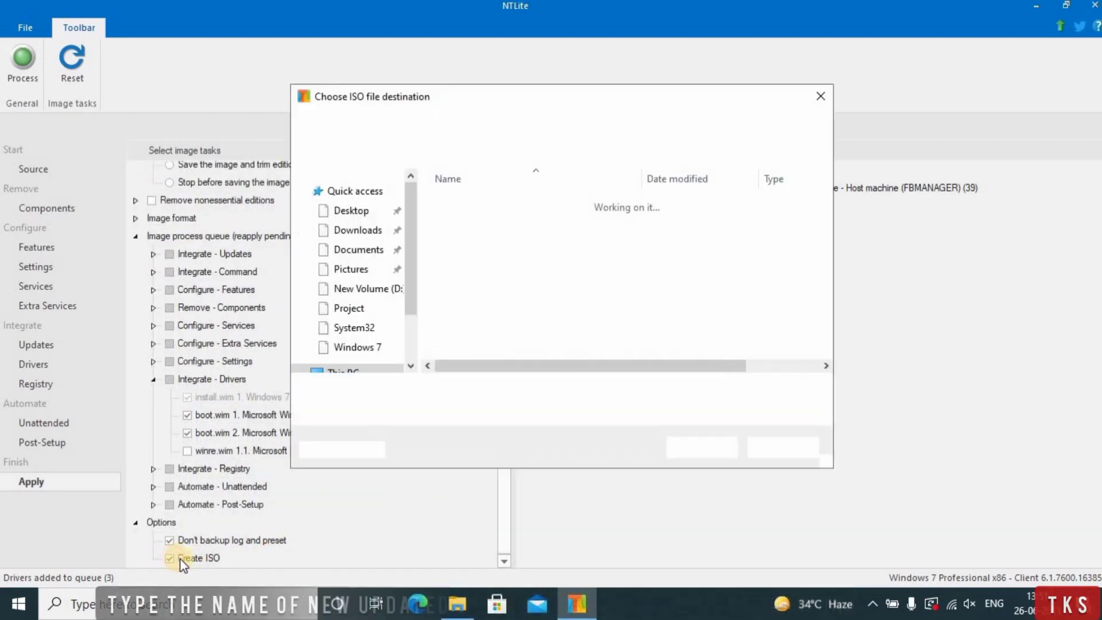
pyautogui.click(578, 256)
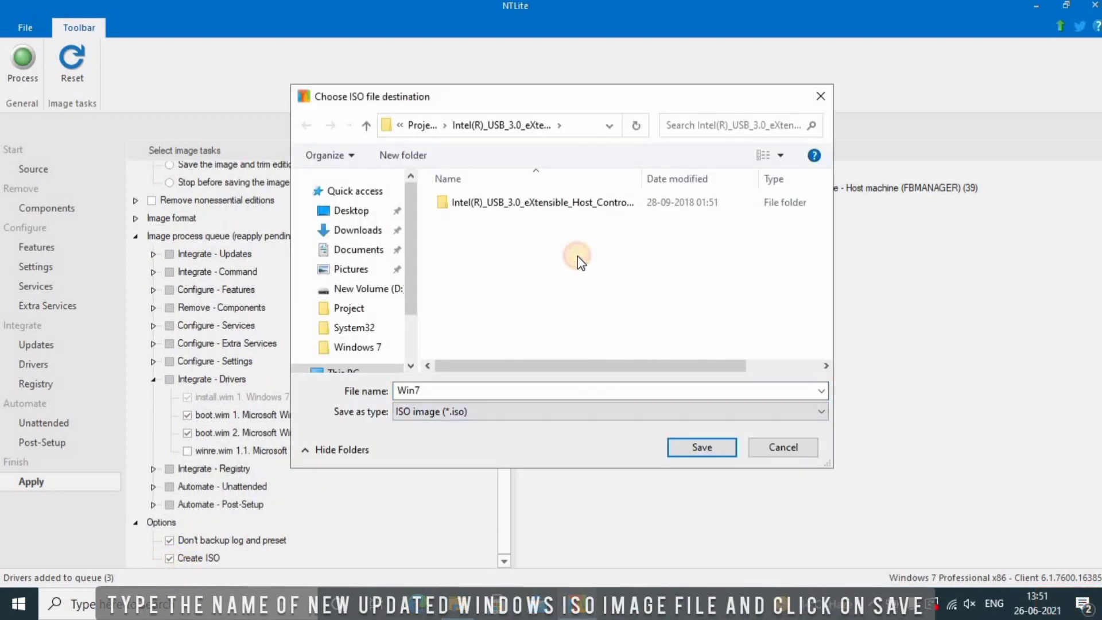
pyautogui.click(570, 392)
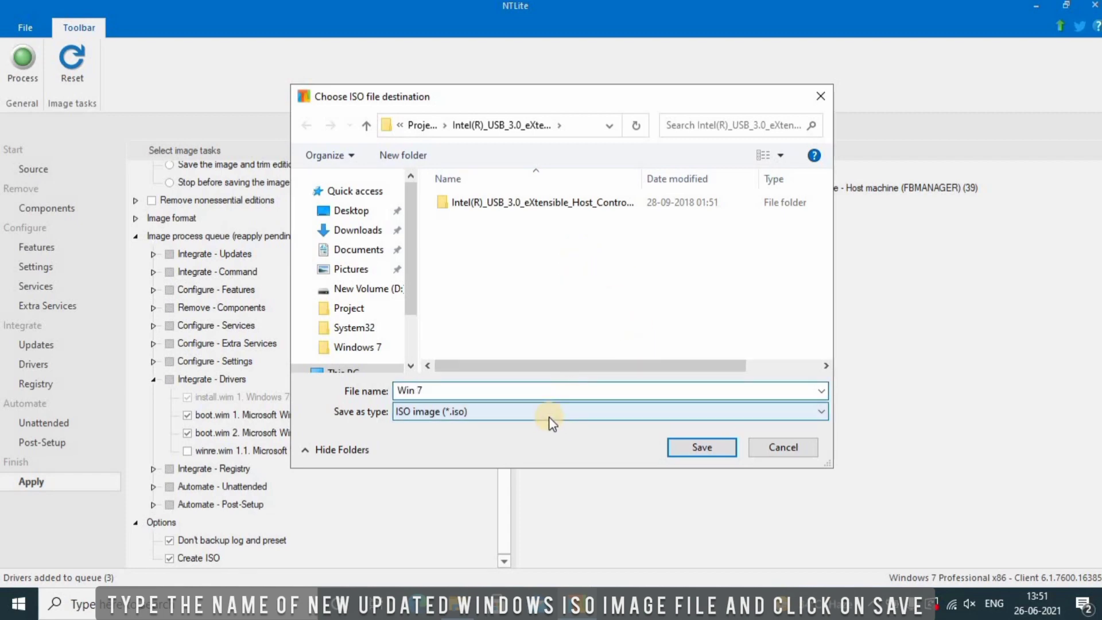
pyautogui.click(687, 453)
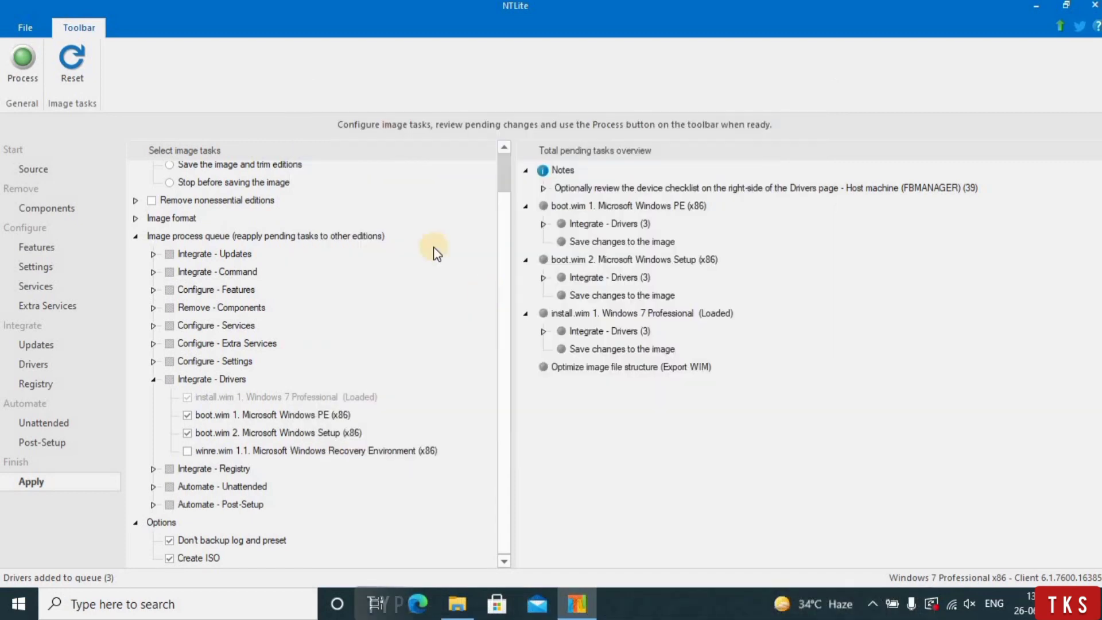
pyautogui.click(480, 234)
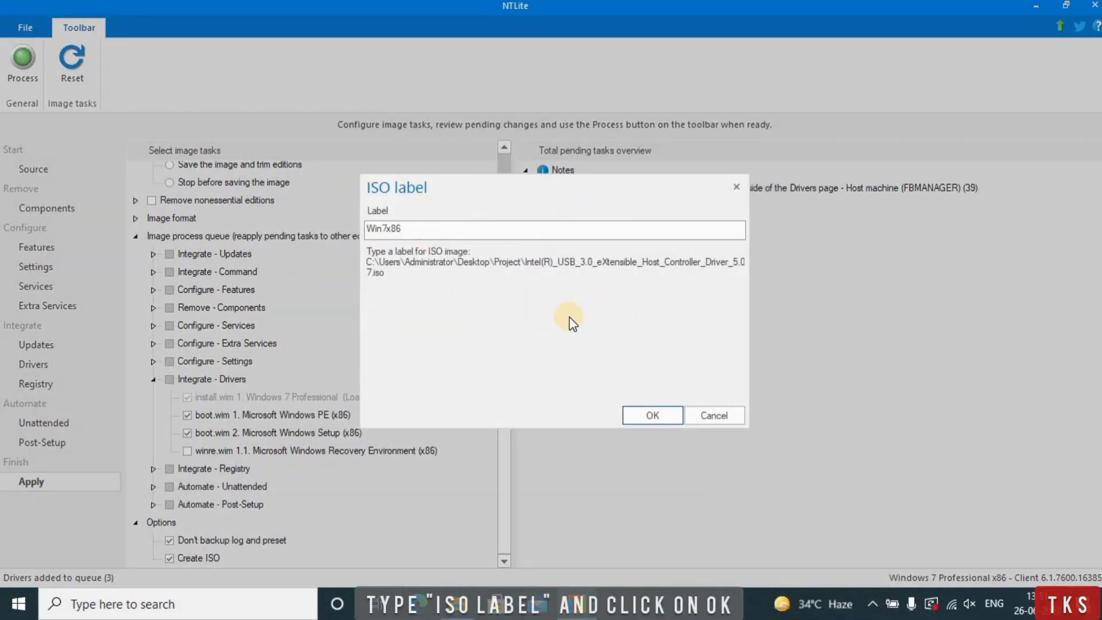
pyautogui.click(654, 416)
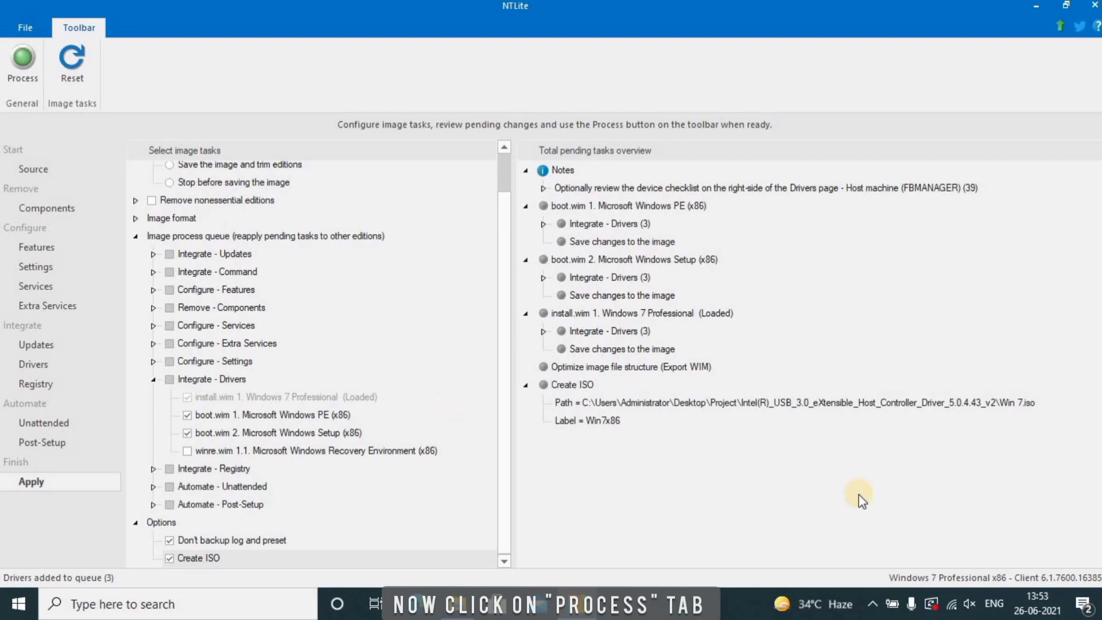
# Process all pending image changes, continuing through the remaining image editions until the ISO is built, and close NTLite.
pyautogui.click(13, 67)
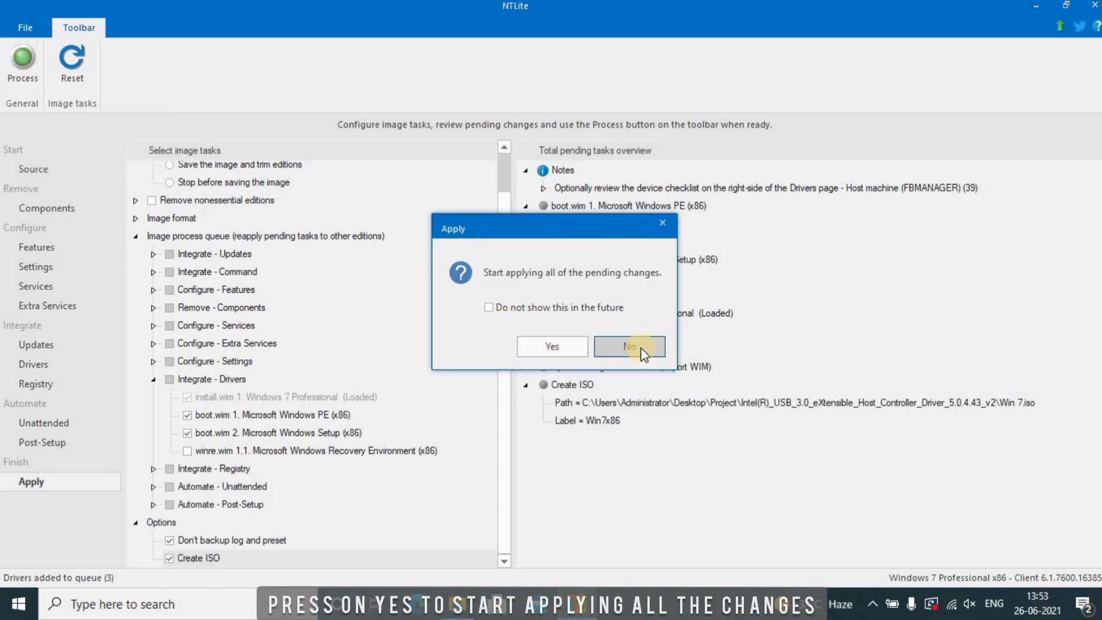
pyautogui.click(576, 348)
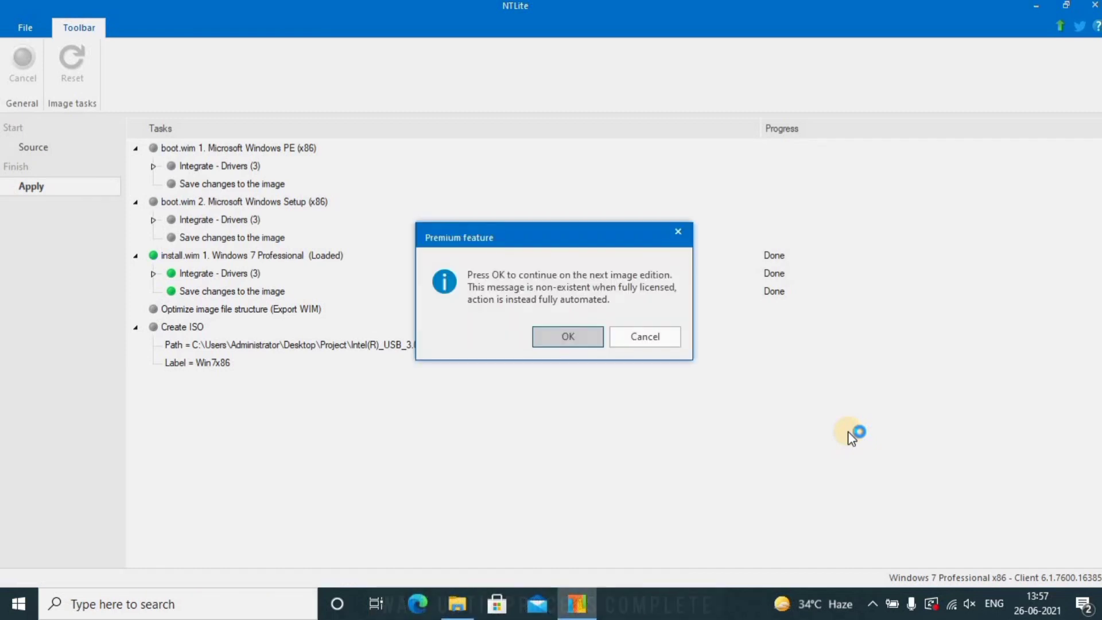
pyautogui.press('Return')
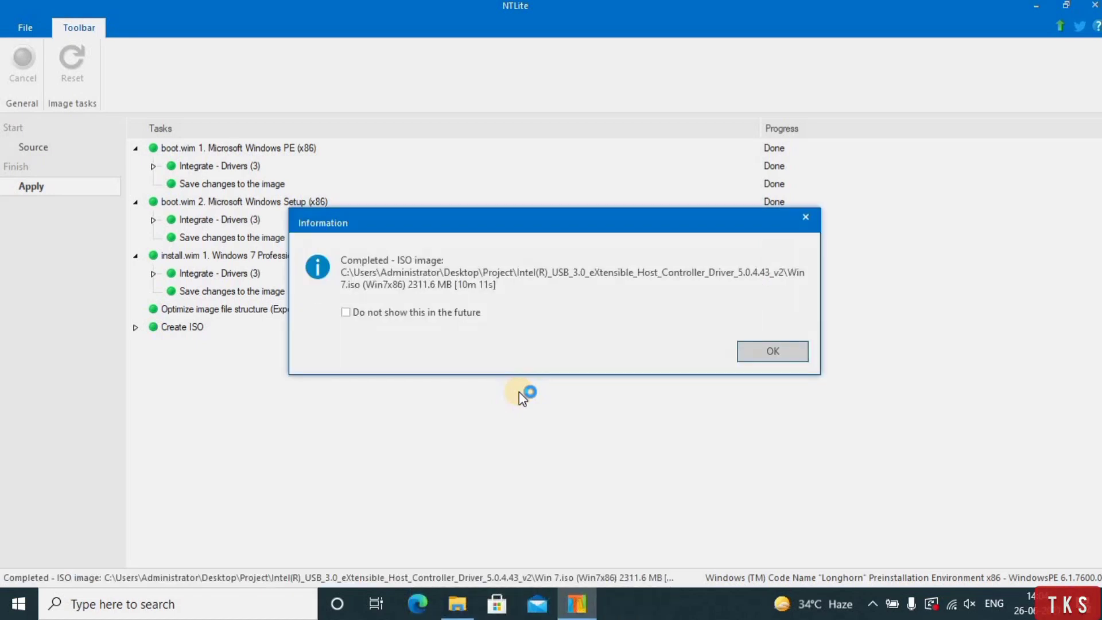
pyautogui.click(785, 357)
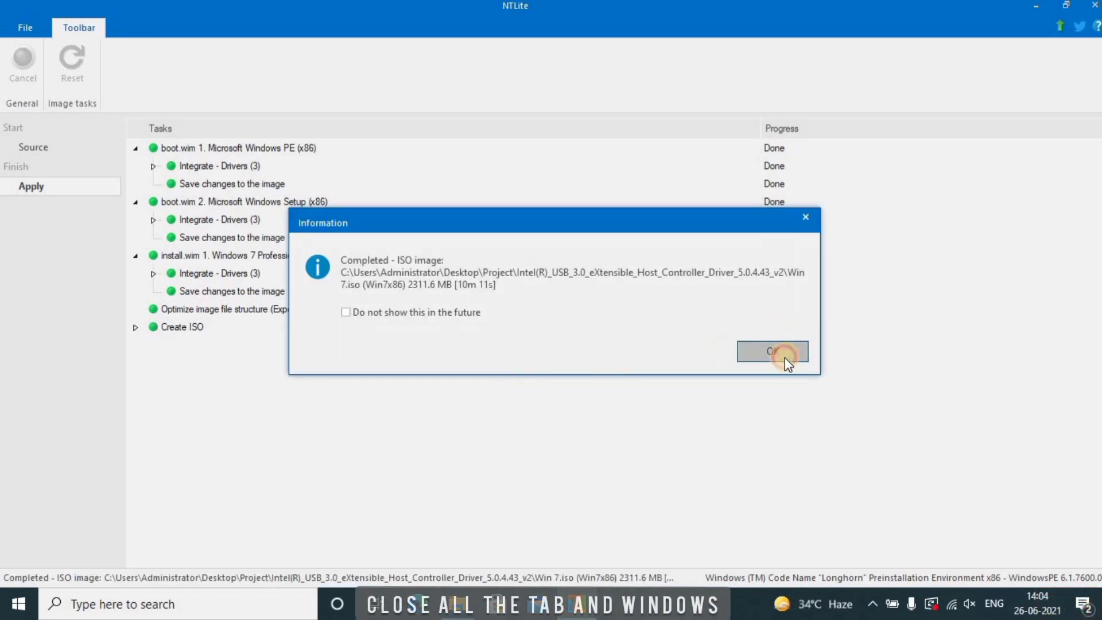
pyautogui.click(1094, 8)
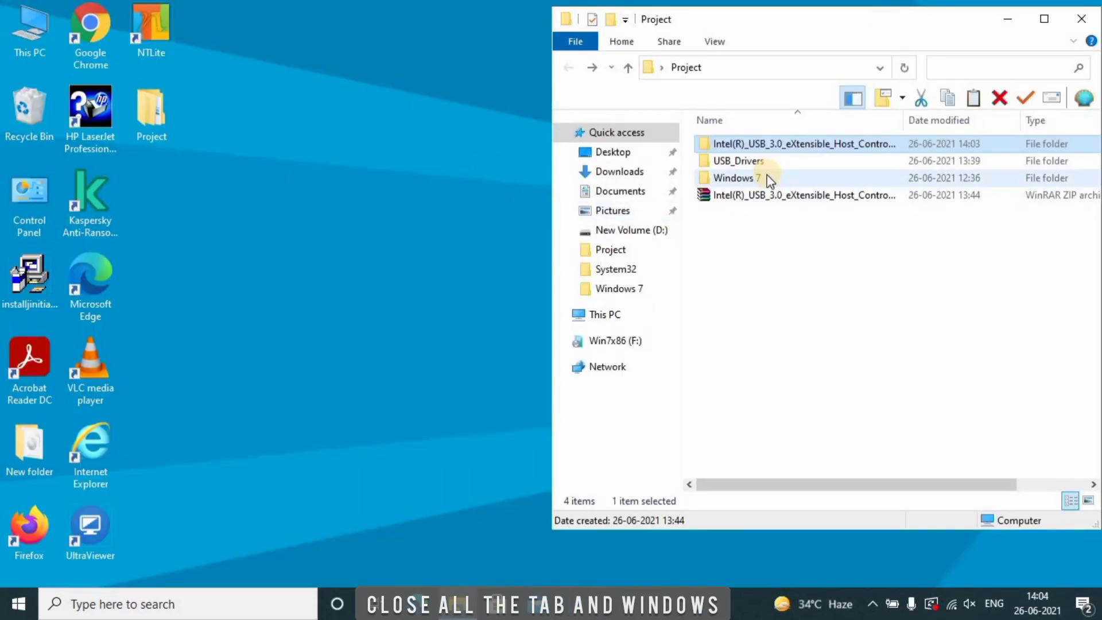
# Maximize the Project window, widen its name column and look inside the Intel USB 3.0 driver folder for the new ISO.
pyautogui.doubleClick(827, 29)
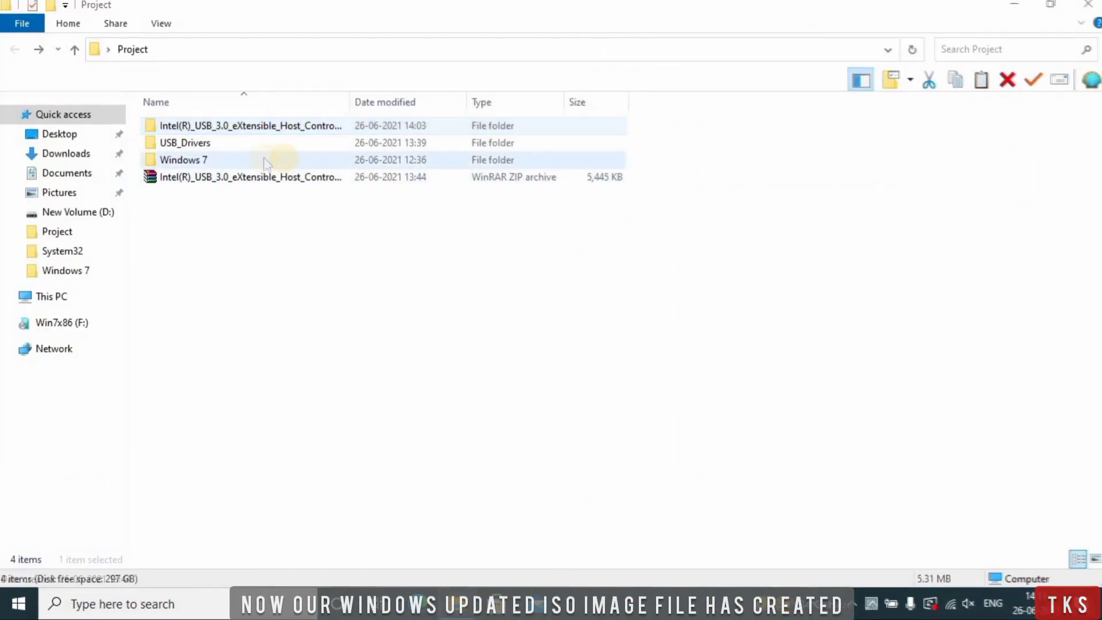
pyautogui.moveTo(399, 104); pyautogui.dragTo(505, 102)
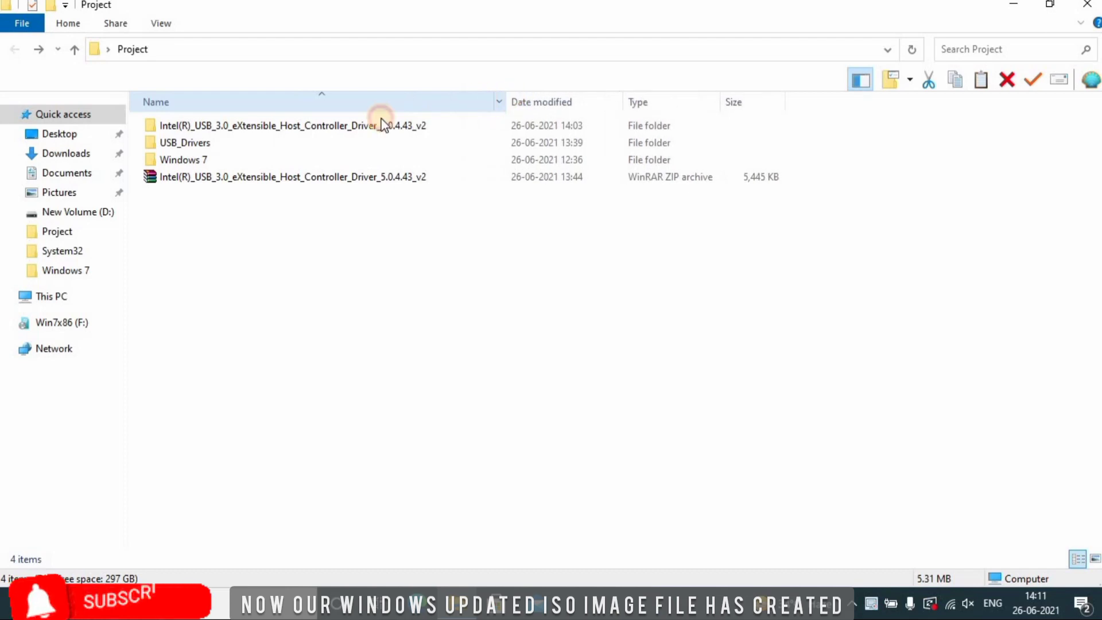
pyautogui.doubleClick(344, 127)
pyautogui.click(191, 148)
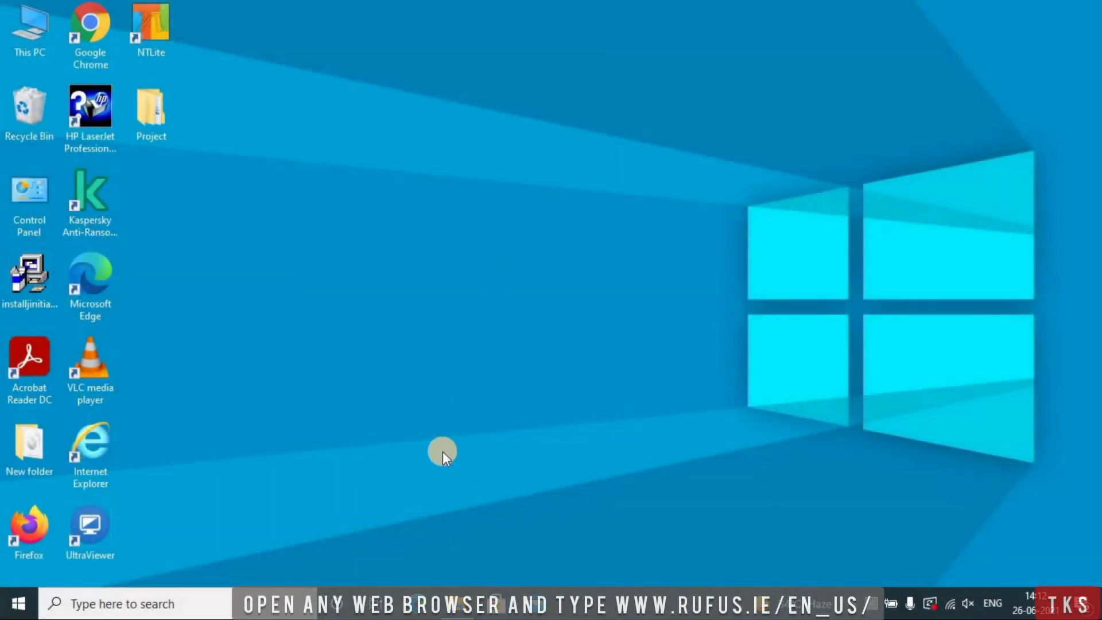
# Switch to Google Chrome, search Google for rufus and open the rufus.ie website.
pyautogui.doubleClick(91, 47)
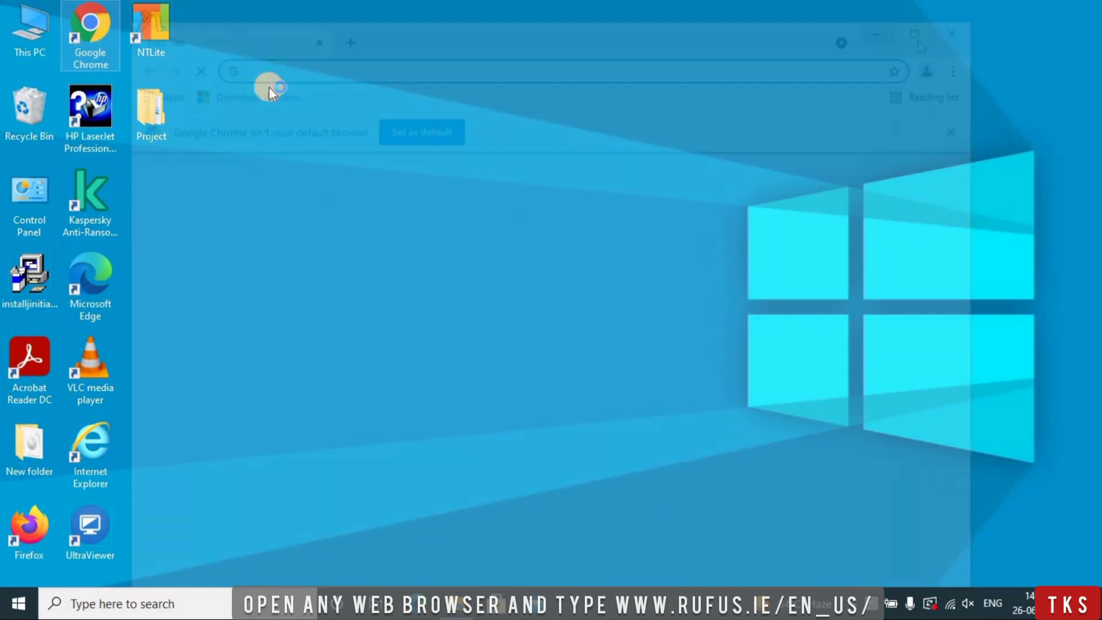
pyautogui.click(921, 41)
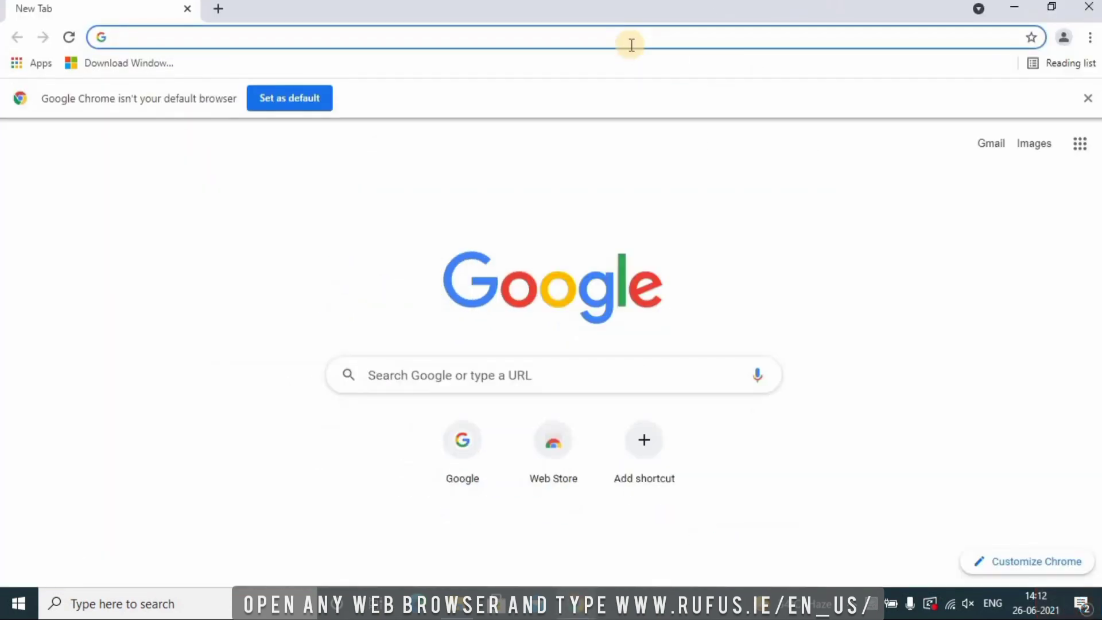
pyautogui.write('google.com')
pyautogui.press('Return')
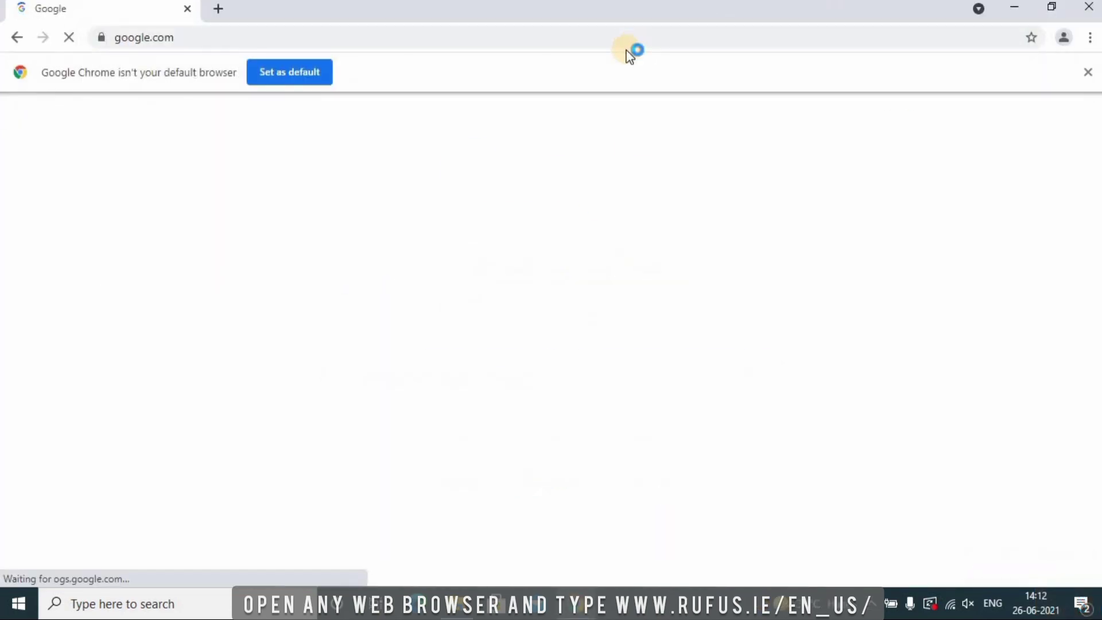
pyautogui.write('rufus')
pyautogui.press('Return')
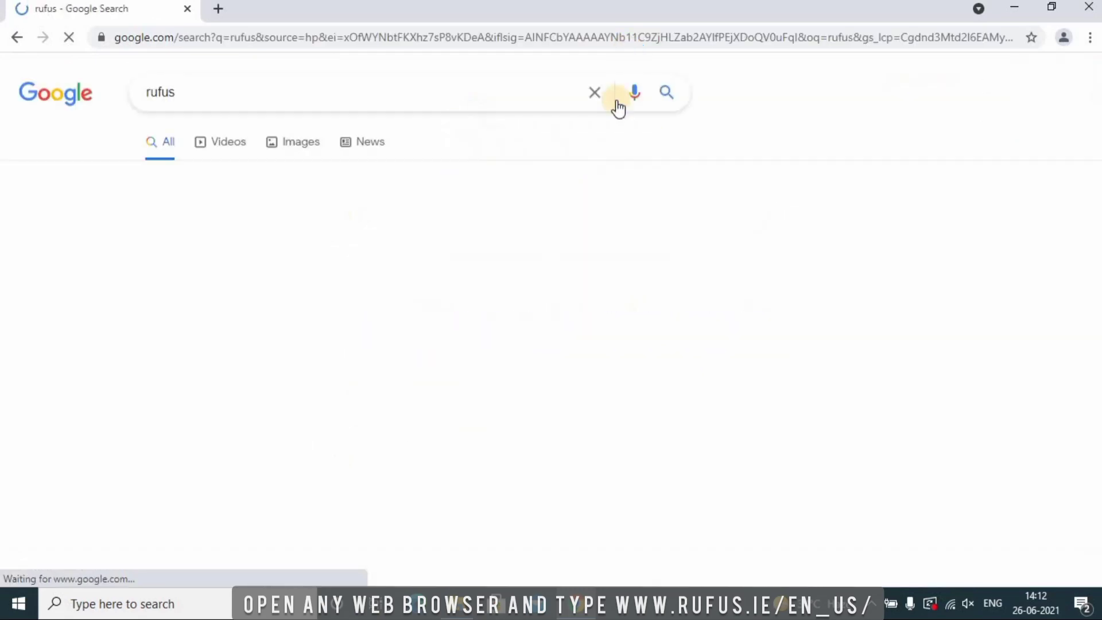
pyautogui.click(322, 229)
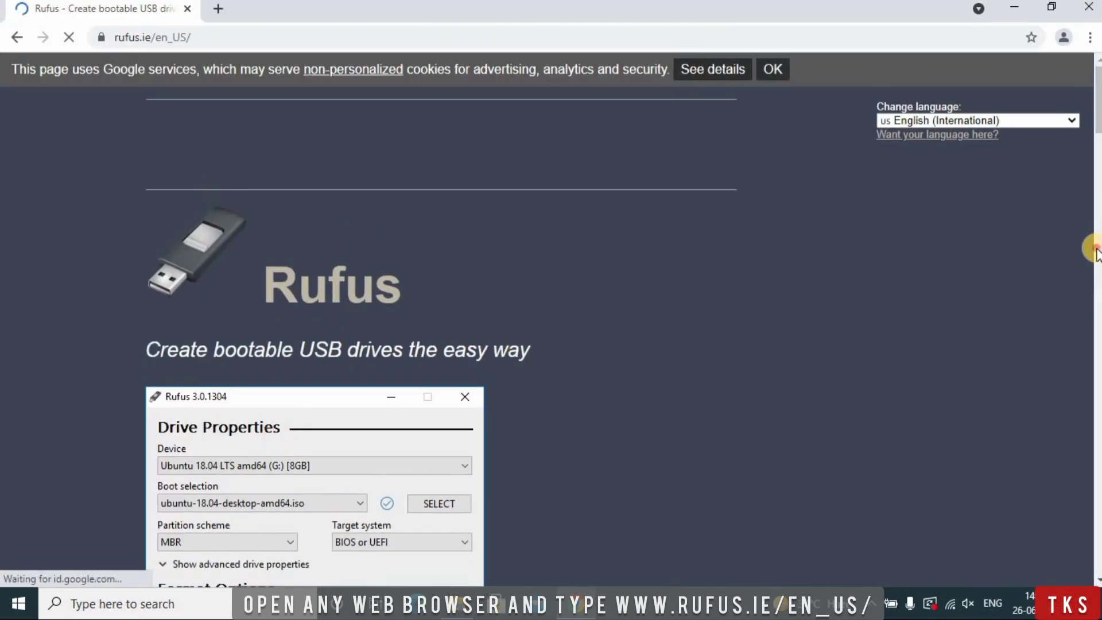
# Download Rufus 3.14 Portable, run rufus-3.14p.exe with online update checks allowed, and close the browser.
pyautogui.click(1096, 253)
pyautogui.scroll(3, 917, 229)
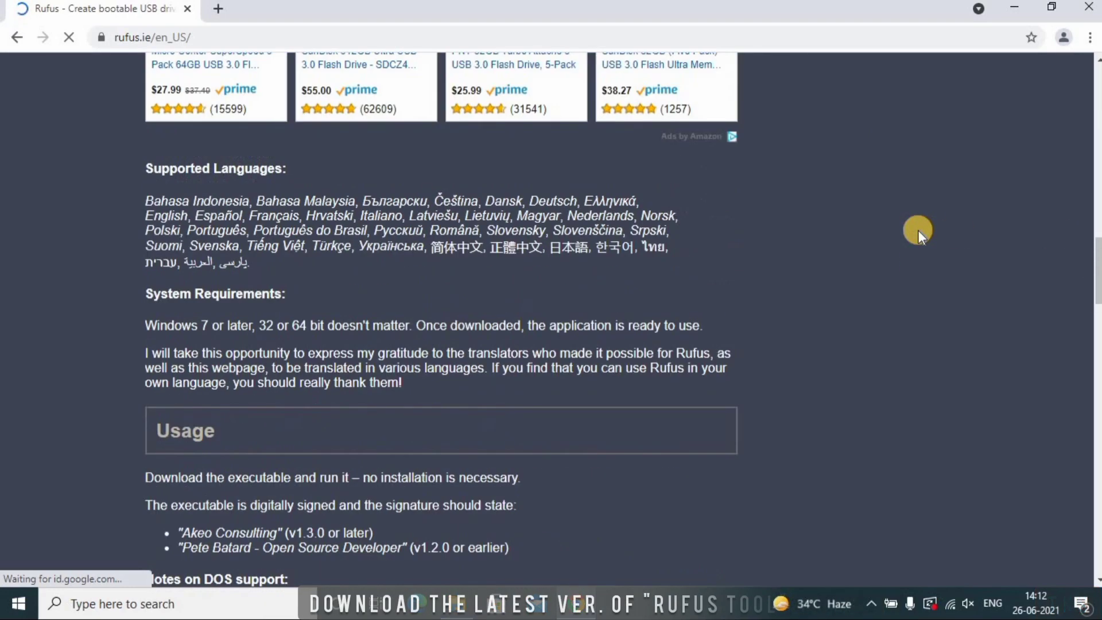
pyautogui.scroll(9, 918, 230)
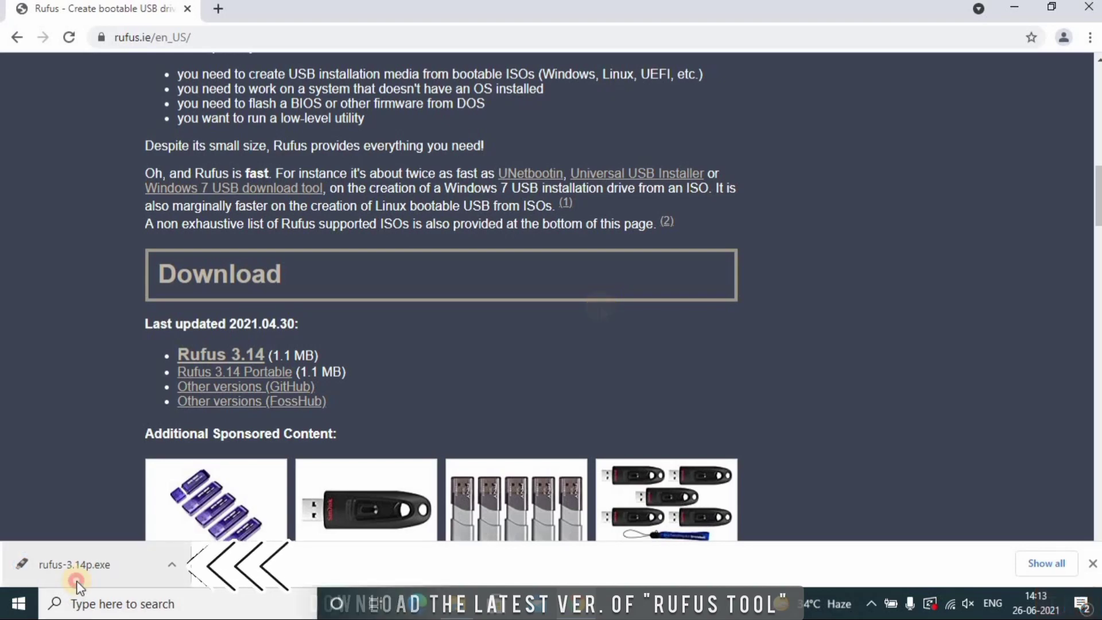
pyautogui.click(80, 564)
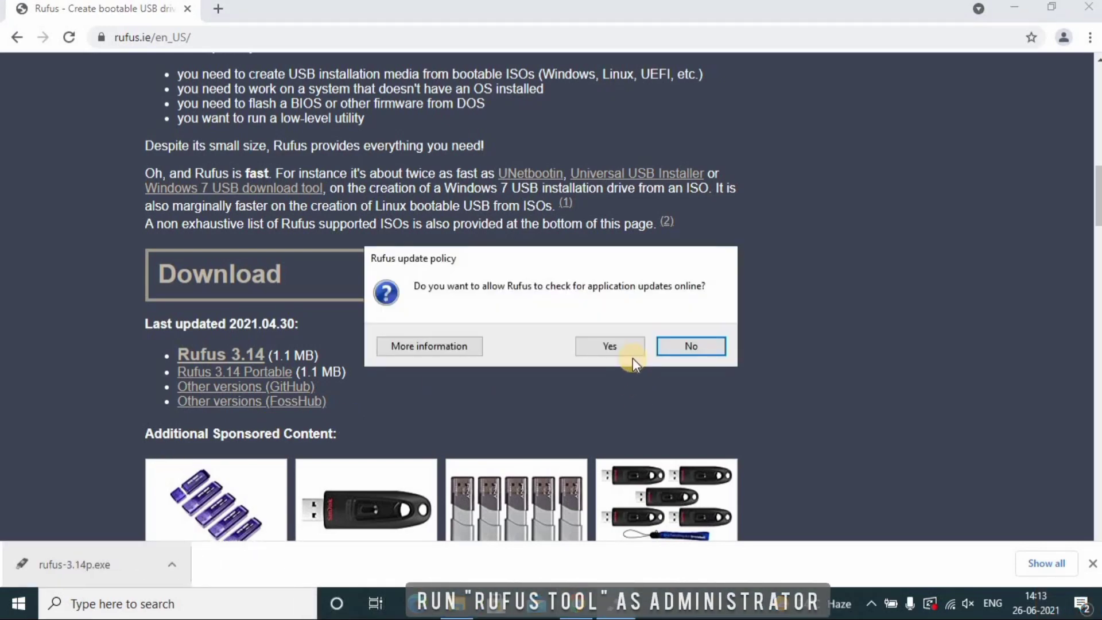
pyautogui.click(624, 343)
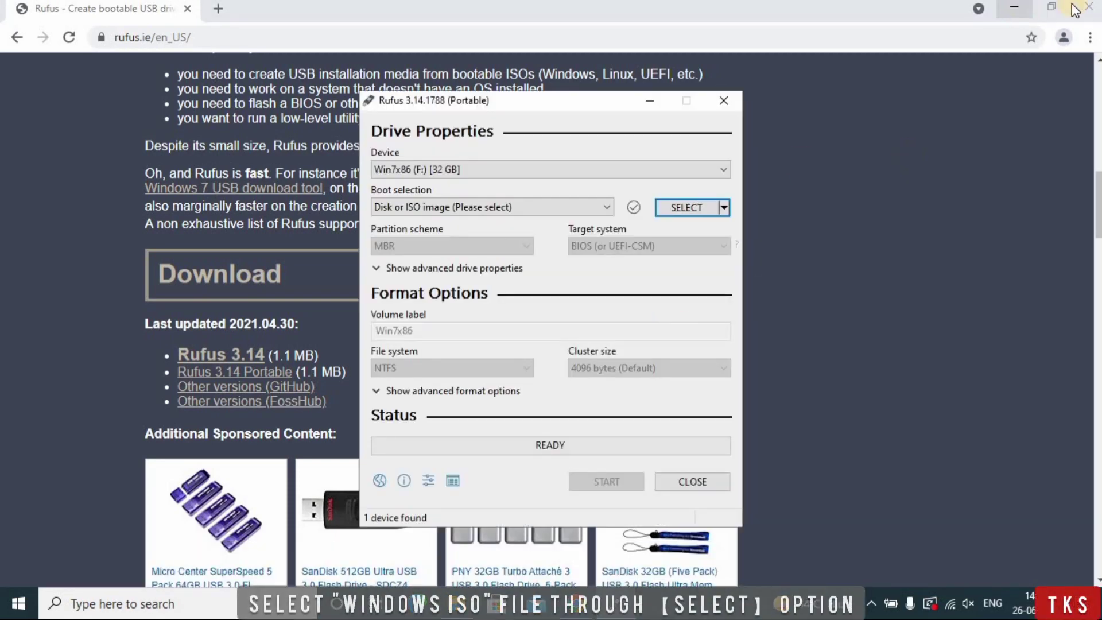
pyautogui.click(1091, 8)
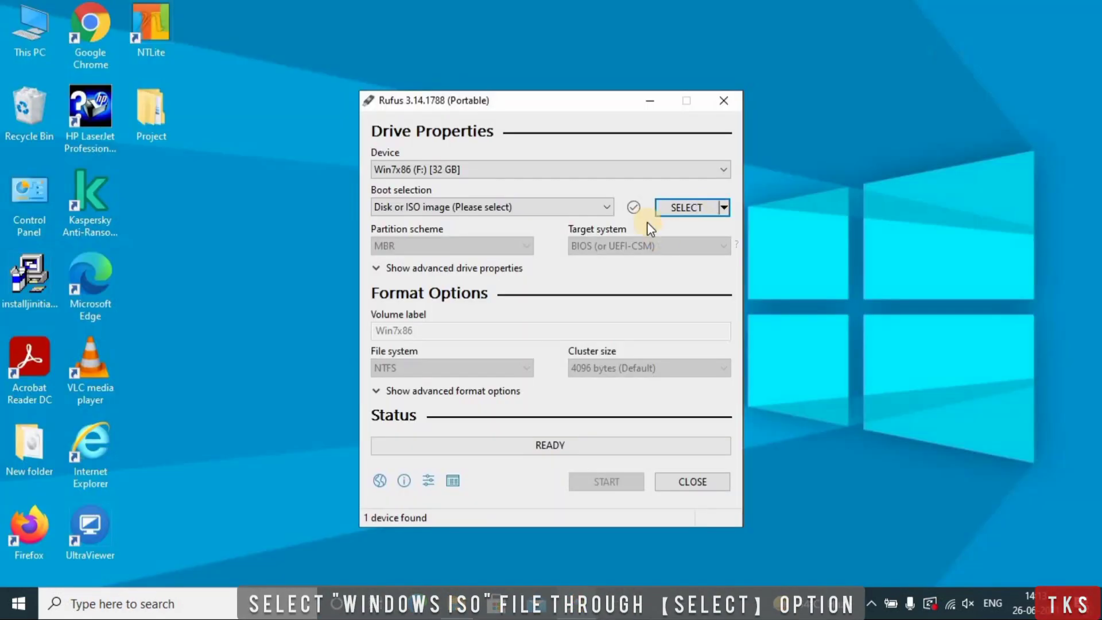
# Switch to the Project window and look inside the Intel USB 3.0 driver folder for the Win 7 disc image.
pyautogui.click(695, 207)
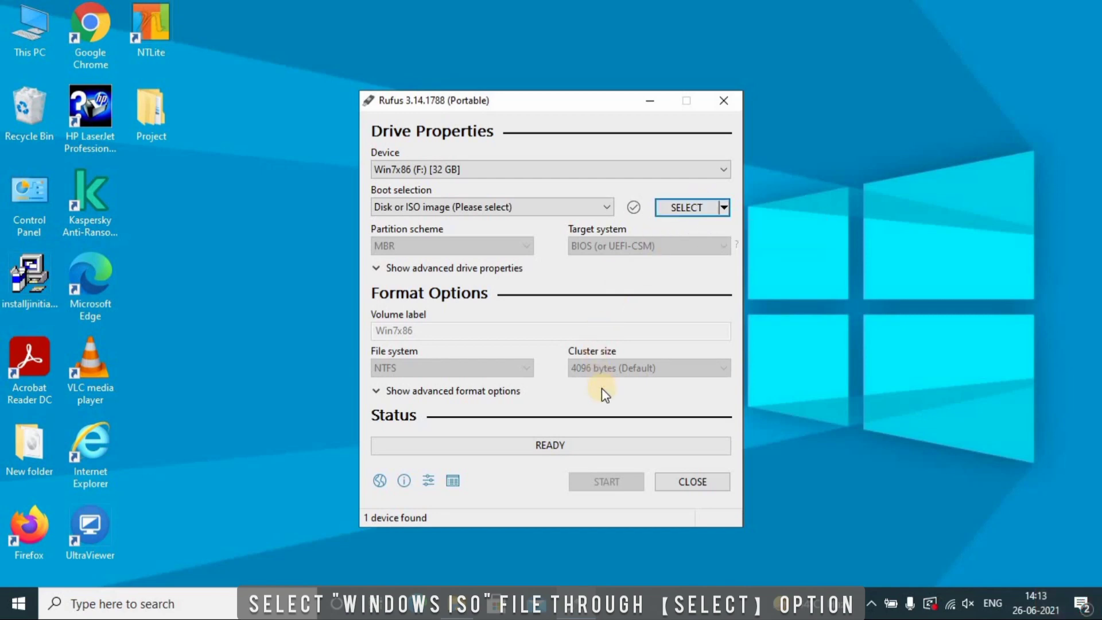
pyautogui.click(457, 597)
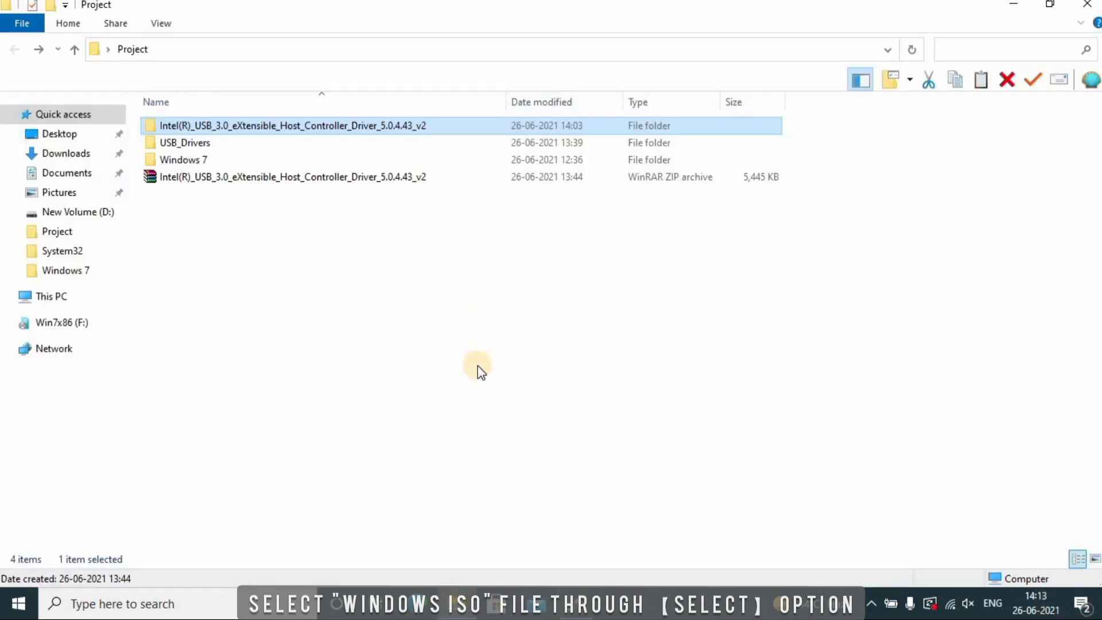
pyautogui.doubleClick(305, 131)
pyautogui.click(276, 143)
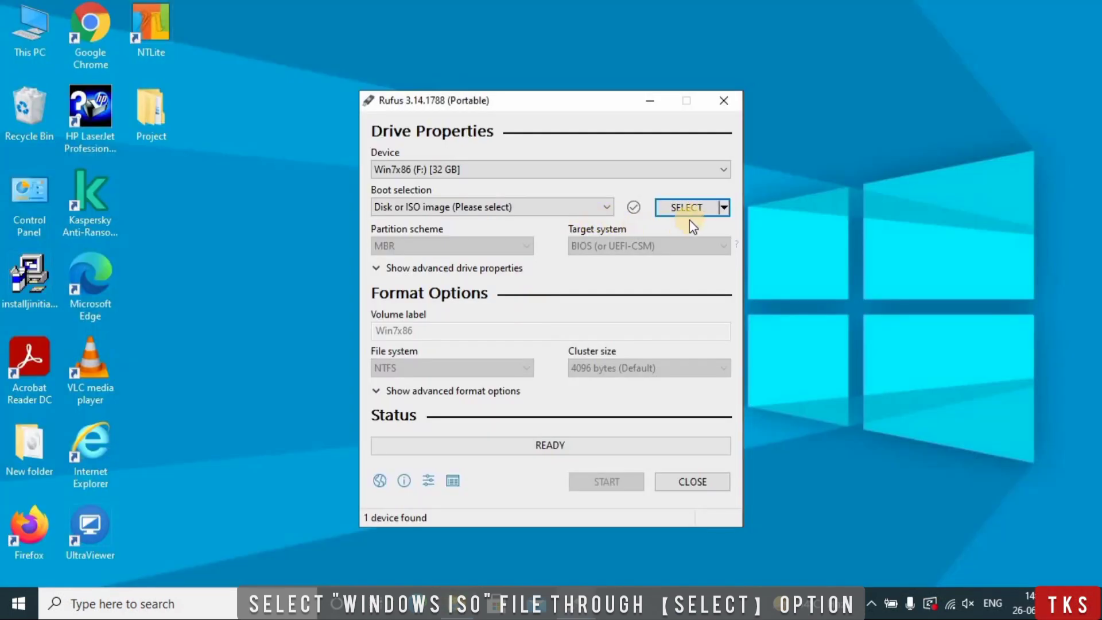
# Load the Win 7 disc image from the Intel USB 3.0 driver folder in the desktop's Project folder as Rufus's boot selection.
pyautogui.click(699, 207)
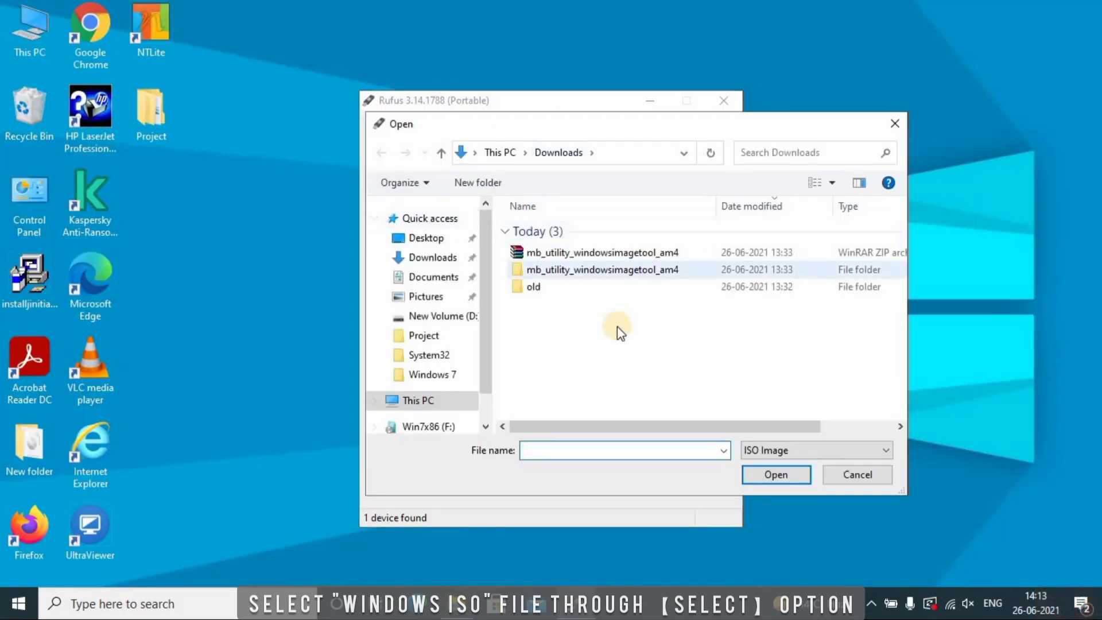
pyautogui.click(439, 240)
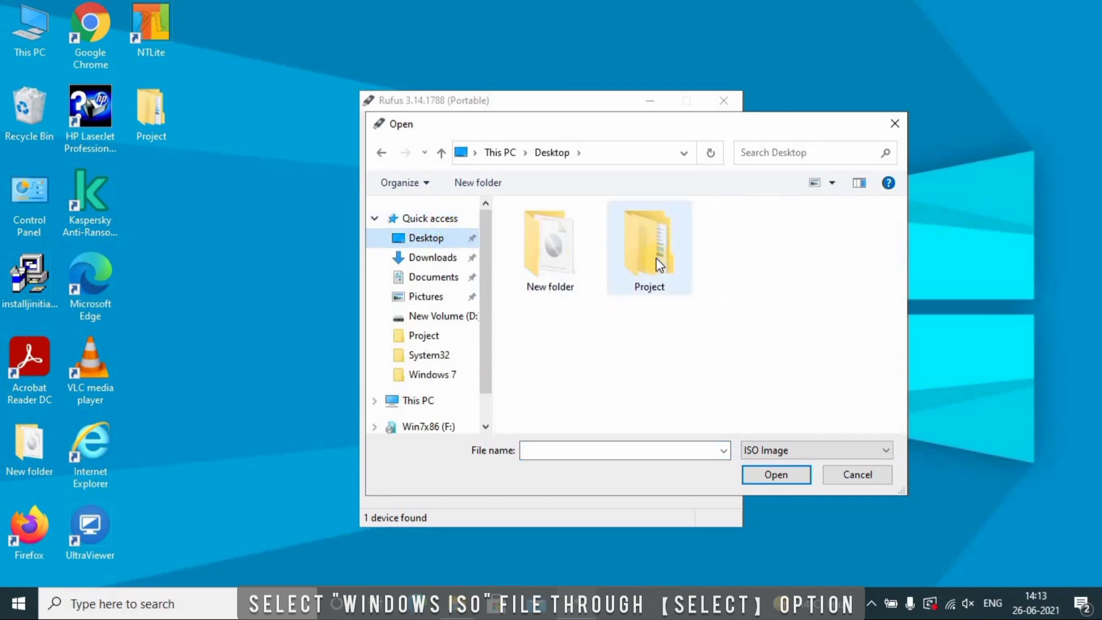
pyautogui.doubleClick(656, 257)
pyautogui.doubleClick(583, 230)
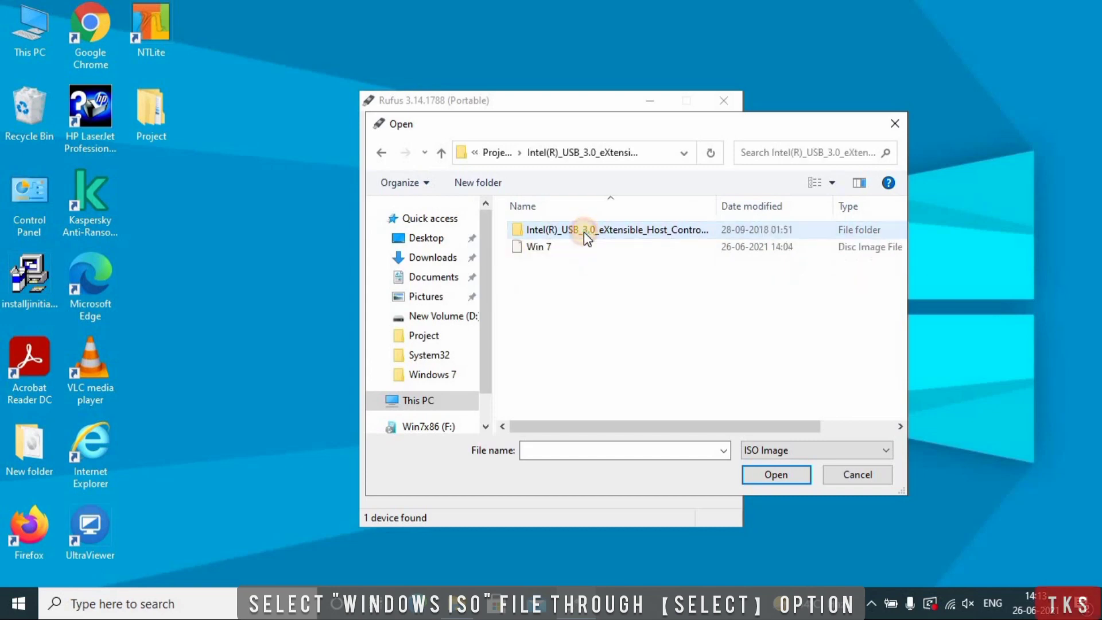
pyautogui.doubleClick(559, 253)
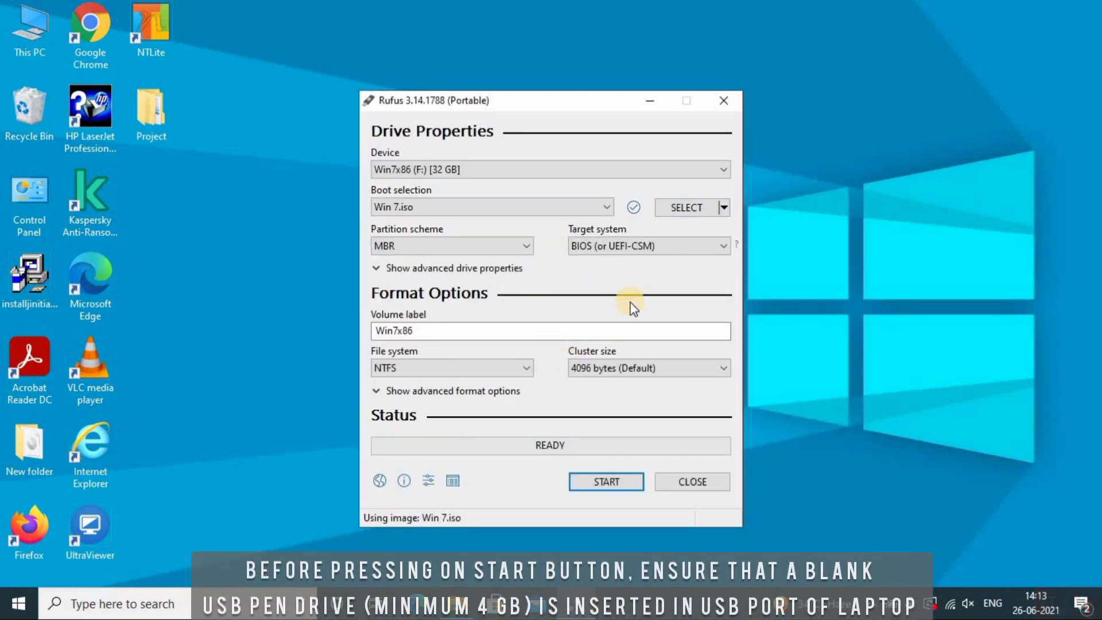
# Write Win 7.iso to the Win7x86 (F:) drive with MBR and BIOS (or UEFI-CSM), accept erasing its data, and close Rufus when done.
pyautogui.click(516, 247)
pyautogui.click(516, 247)
pyautogui.click(715, 246)
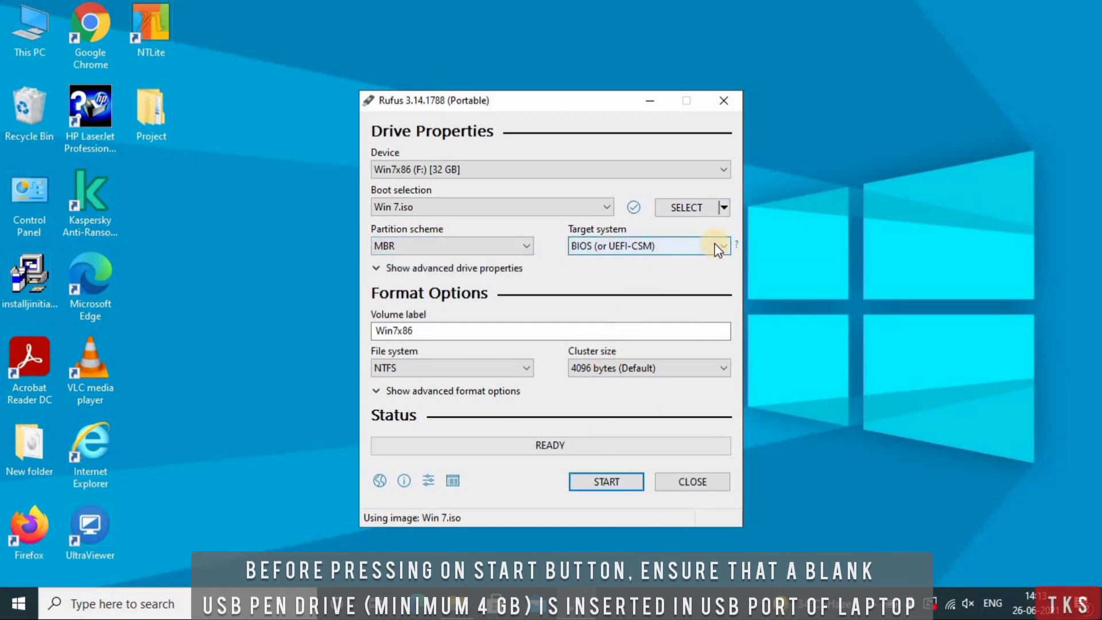
pyautogui.click(715, 245)
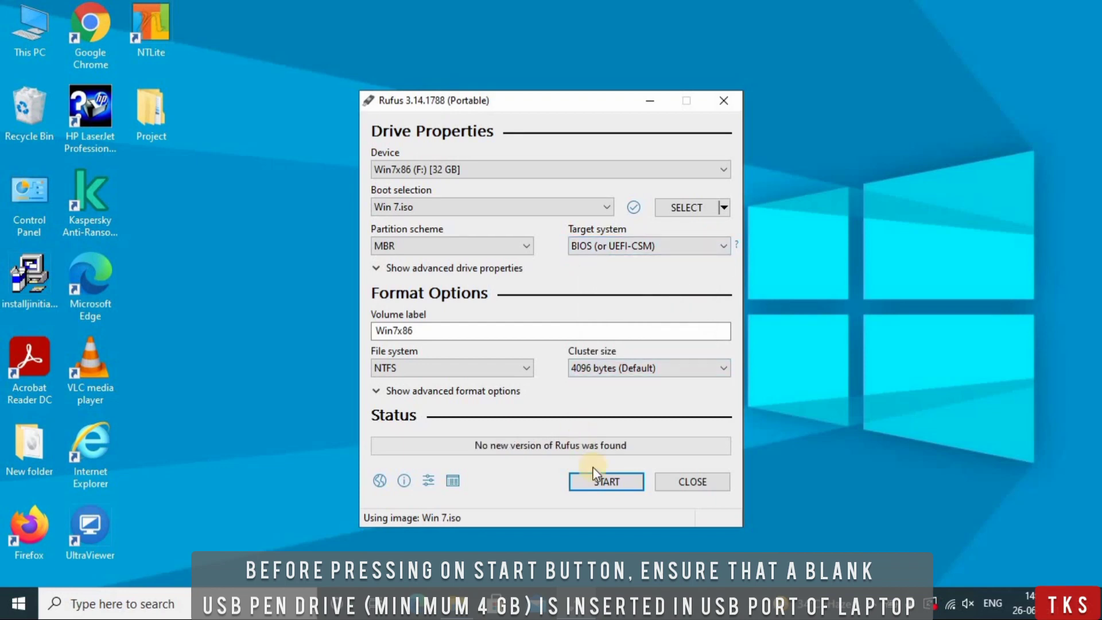
pyautogui.click(603, 483)
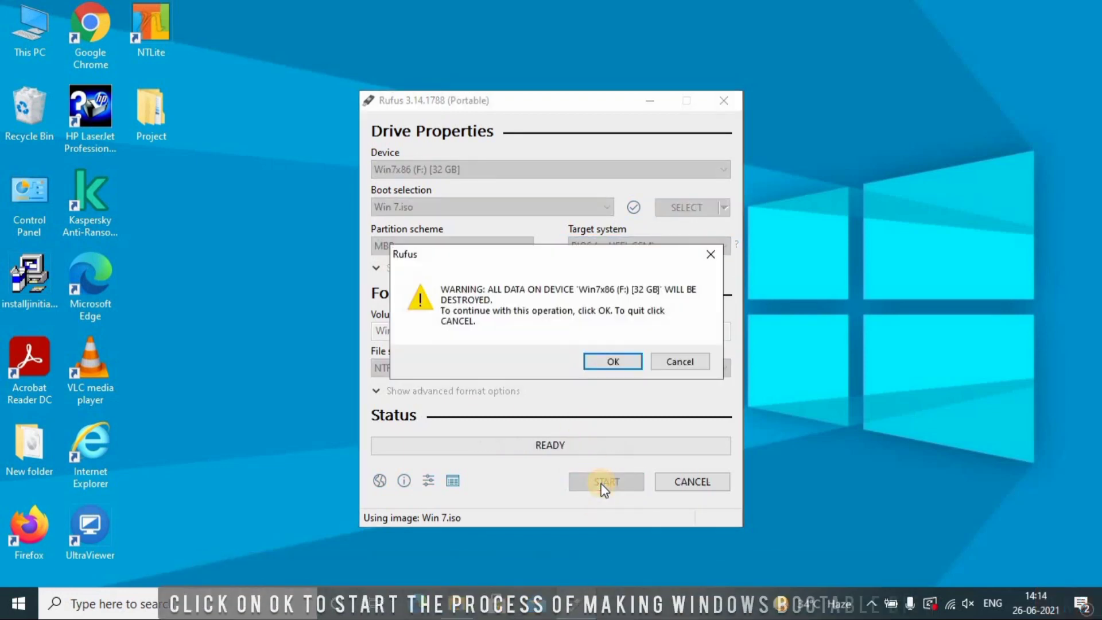
pyautogui.click(611, 360)
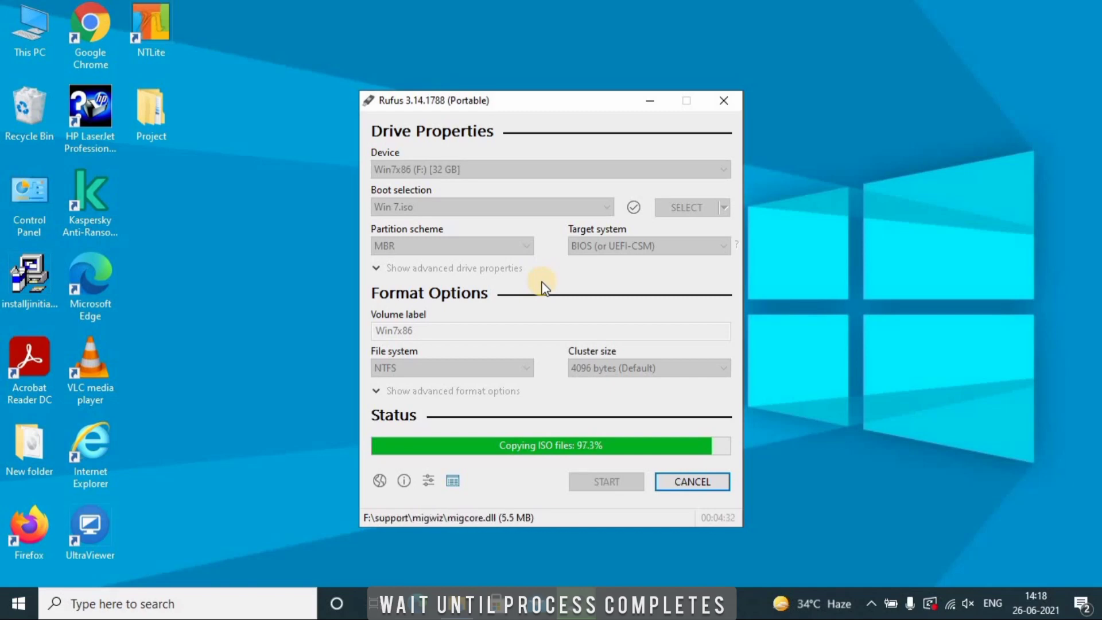
pyautogui.click(693, 481)
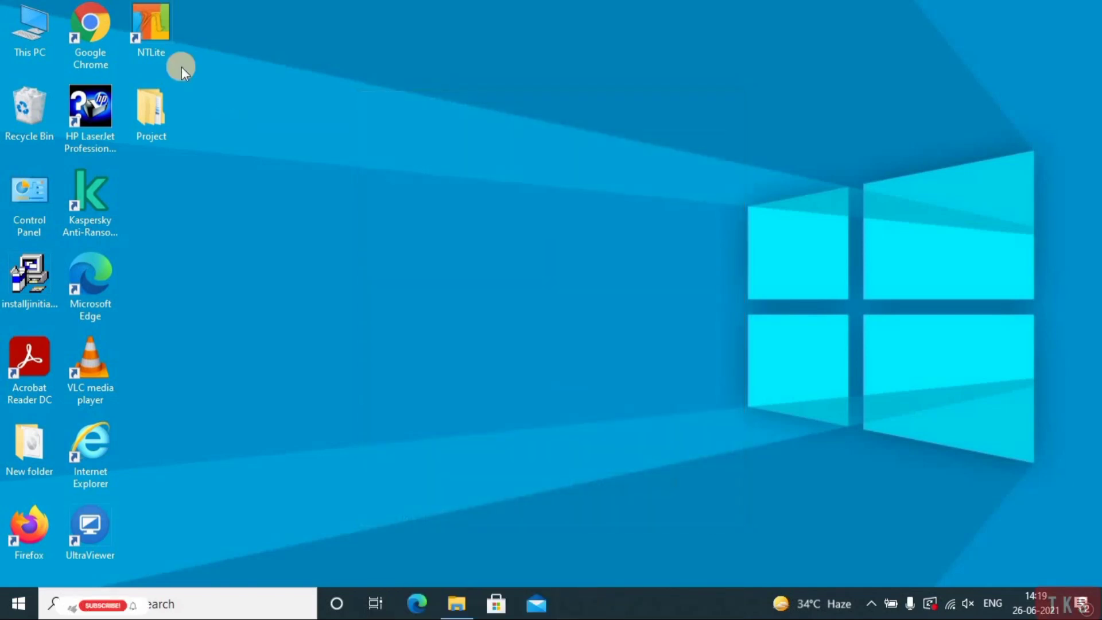
# Open the Win7x86 (F:) drive from This PC in a maximized window, examine its setup files and close the window.
pyautogui.doubleClick(41, 35)
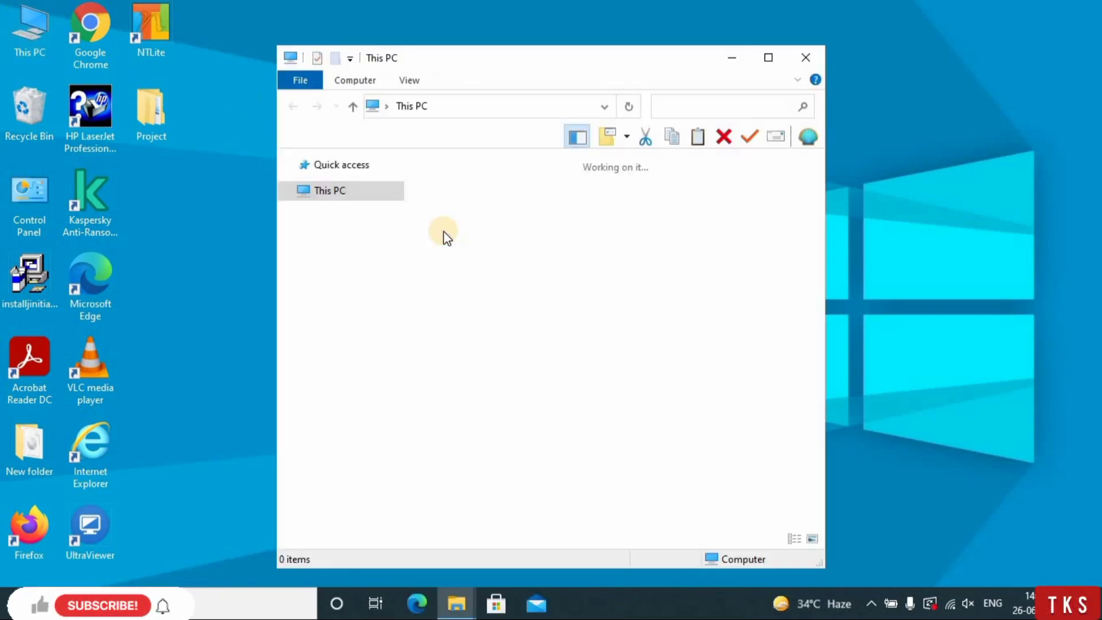
pyautogui.click(336, 354)
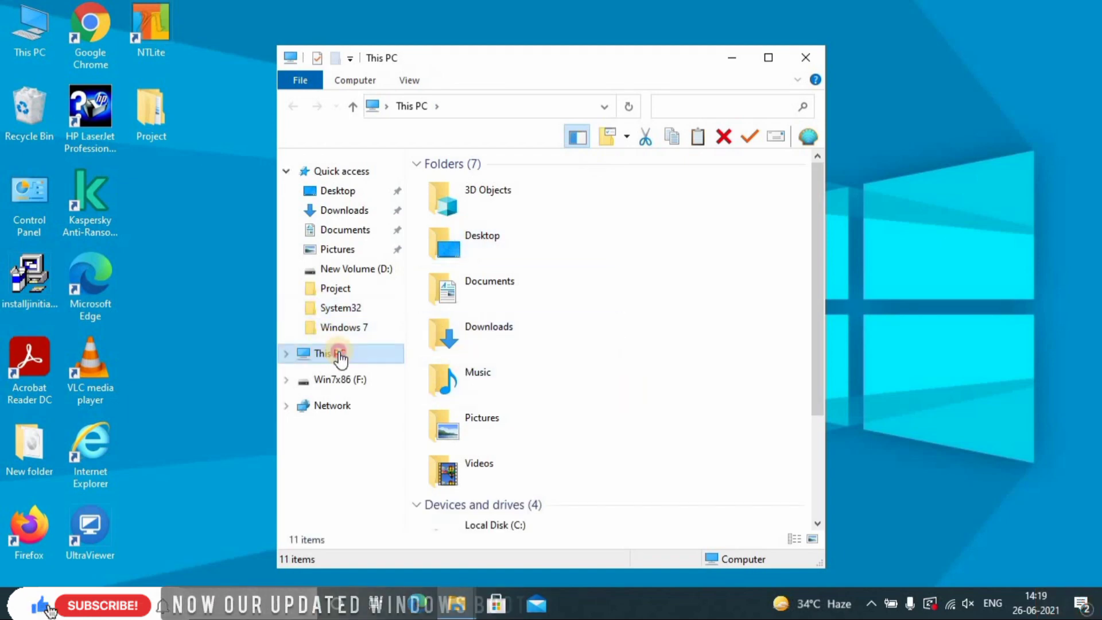
pyautogui.click(769, 58)
pyautogui.doubleClick(860, 258)
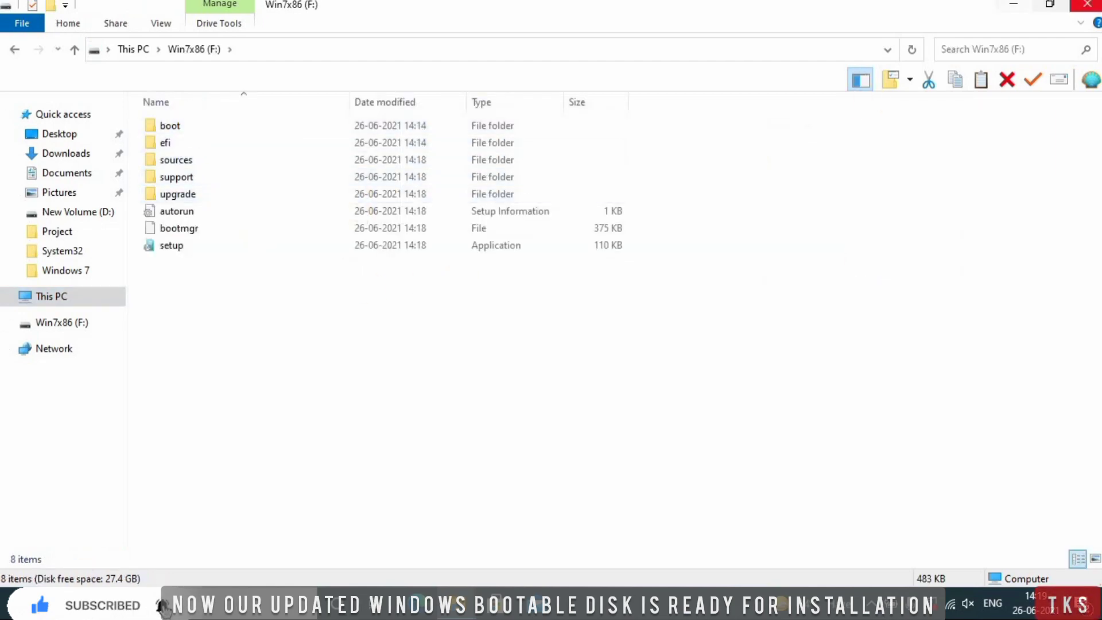
pyautogui.click(1090, 7)
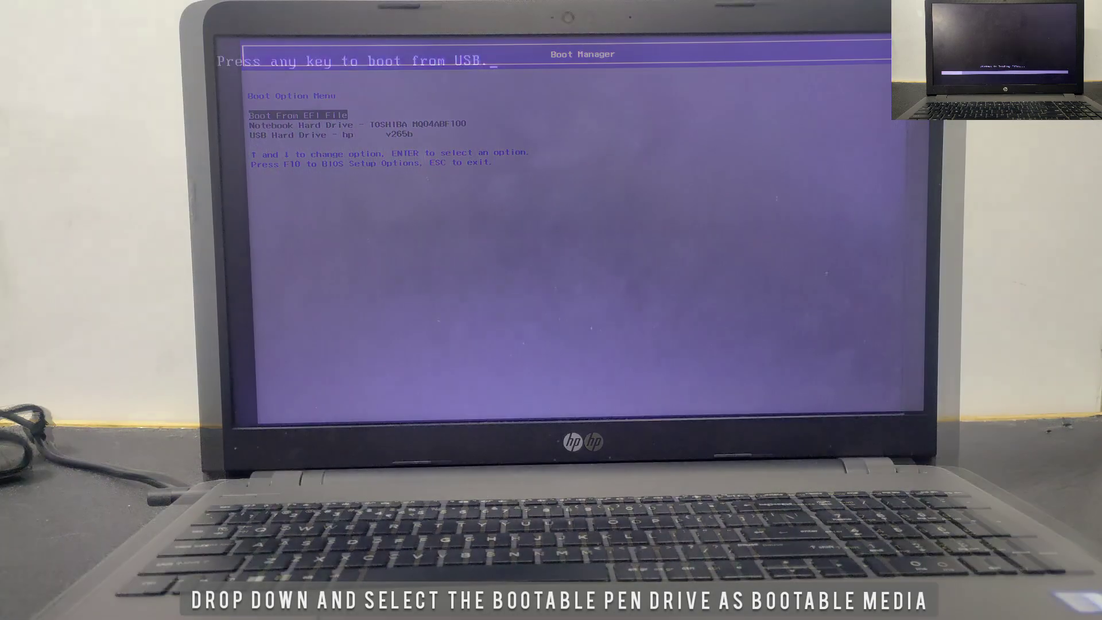
# Boot the laptop from the USB drive and start the Windows 7 installation with English, English (United States) format and US keyboard.
pyautogui.press('Return')
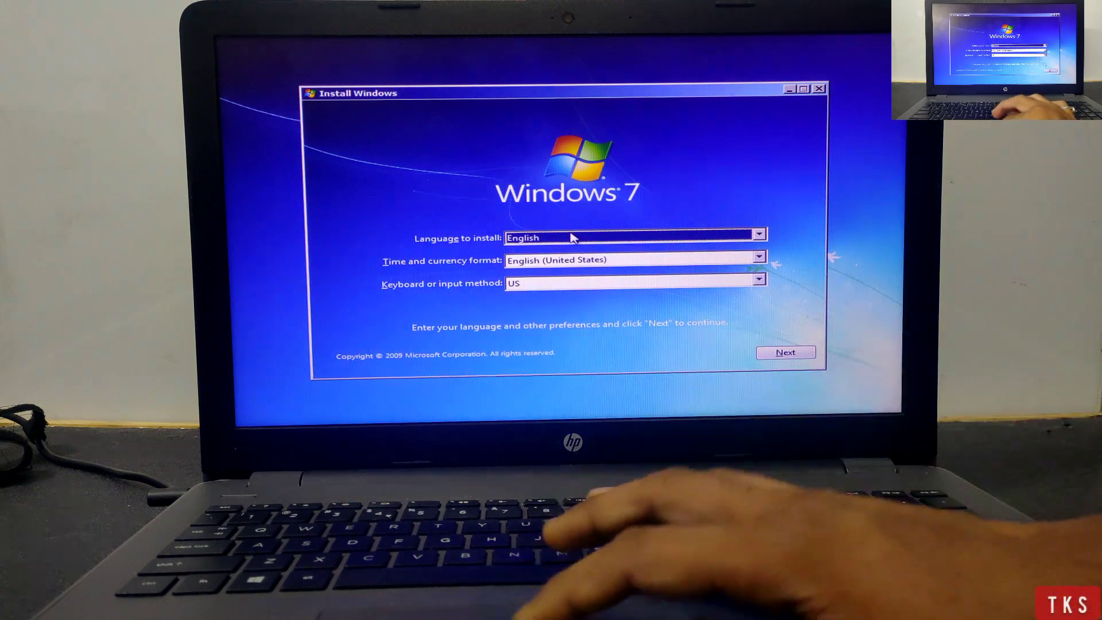
pyautogui.click(781, 353)
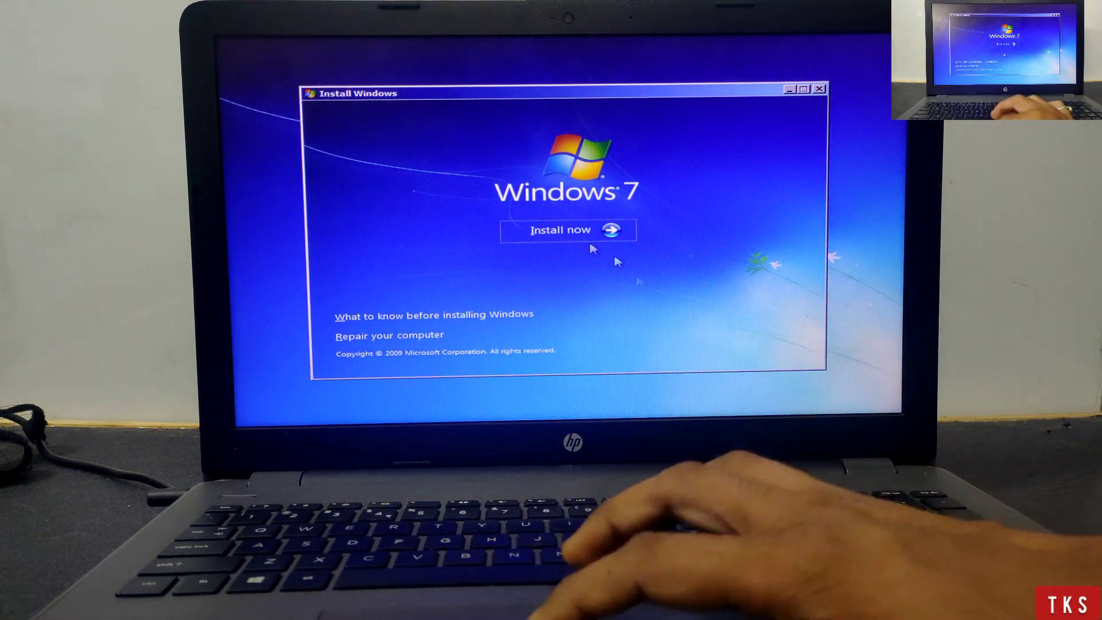
pyautogui.click(574, 235)
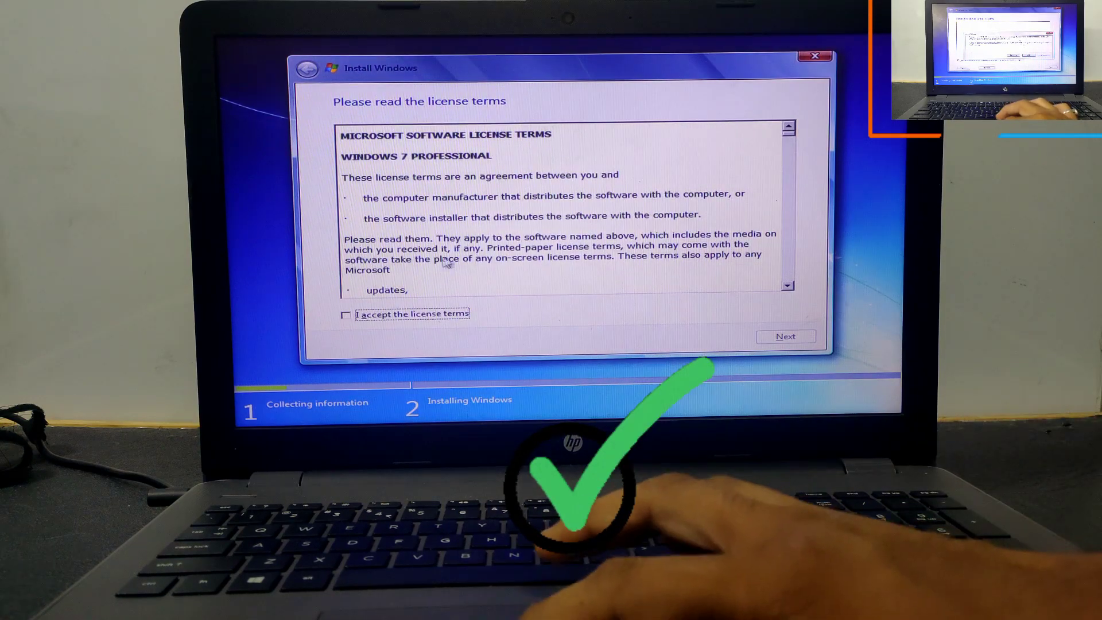
# Accept the Windows 7 Professional license terms and choose the Custom (advanced) installation type.
pyautogui.click(347, 316)
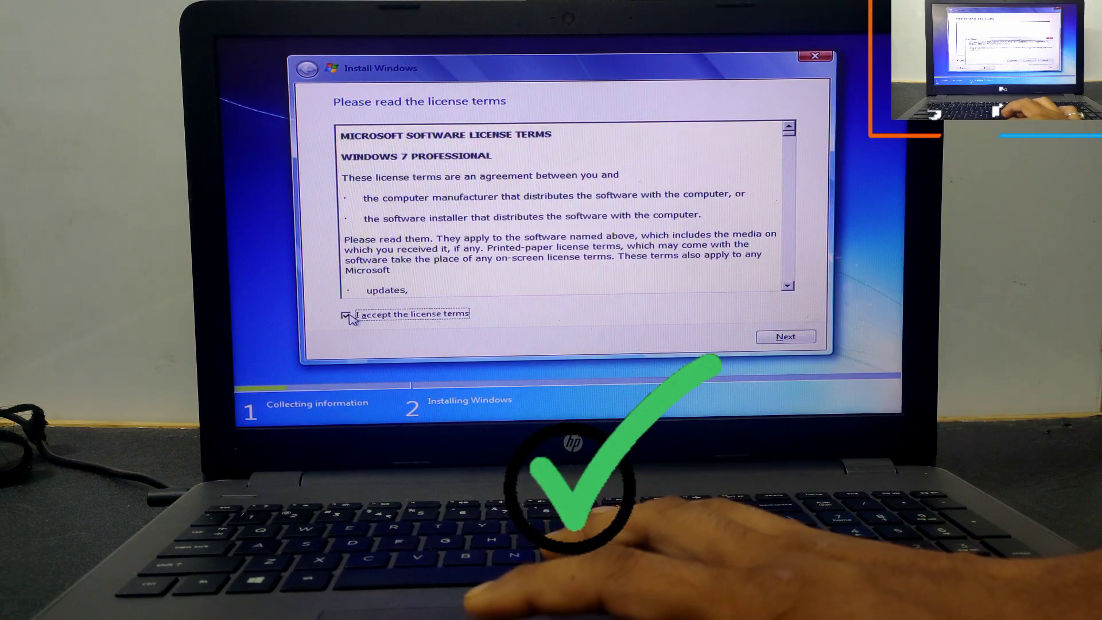
pyautogui.click(766, 343)
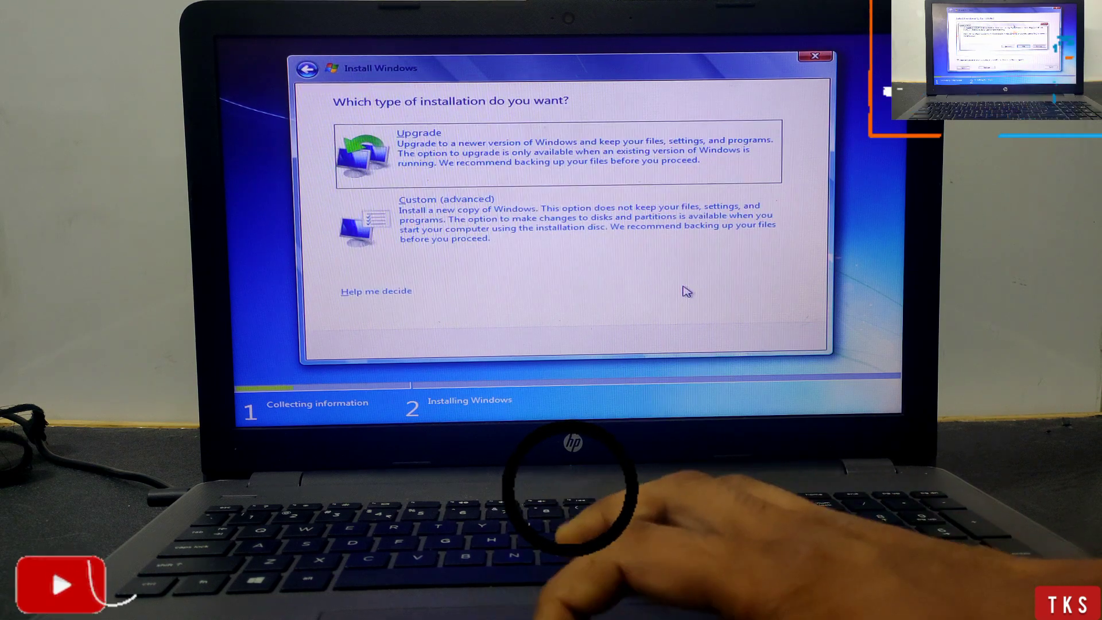
pyautogui.click(660, 232)
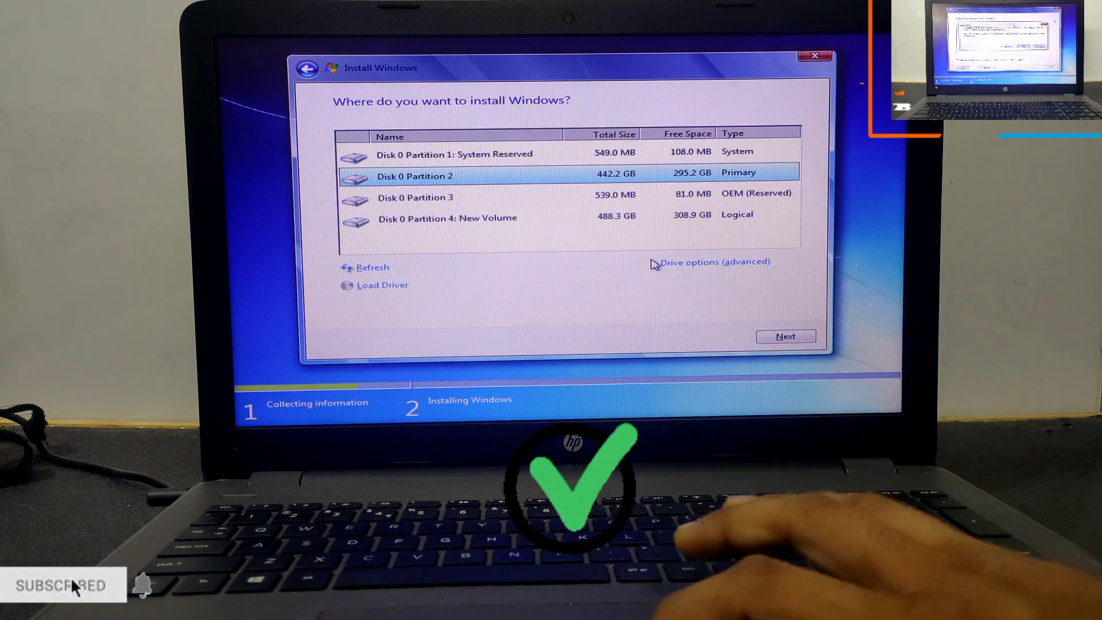
# Show the advanced drive options and go through the Disk 0 partitions, ending with Partition 1: System Reserved selected.
pyautogui.click(697, 155)
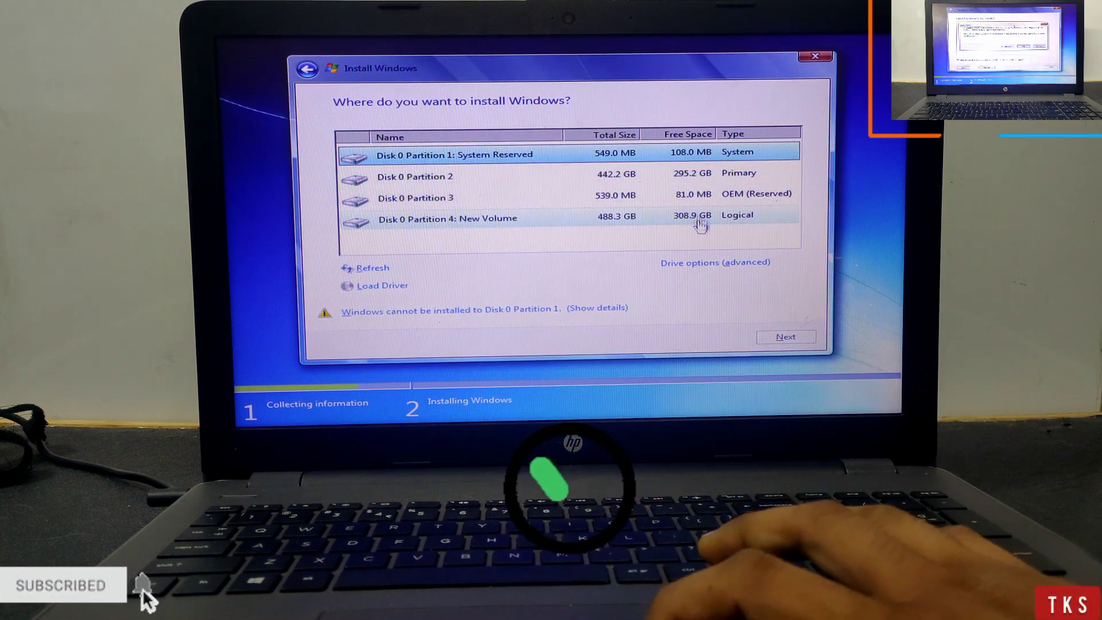
pyautogui.click(704, 263)
pyautogui.click(697, 175)
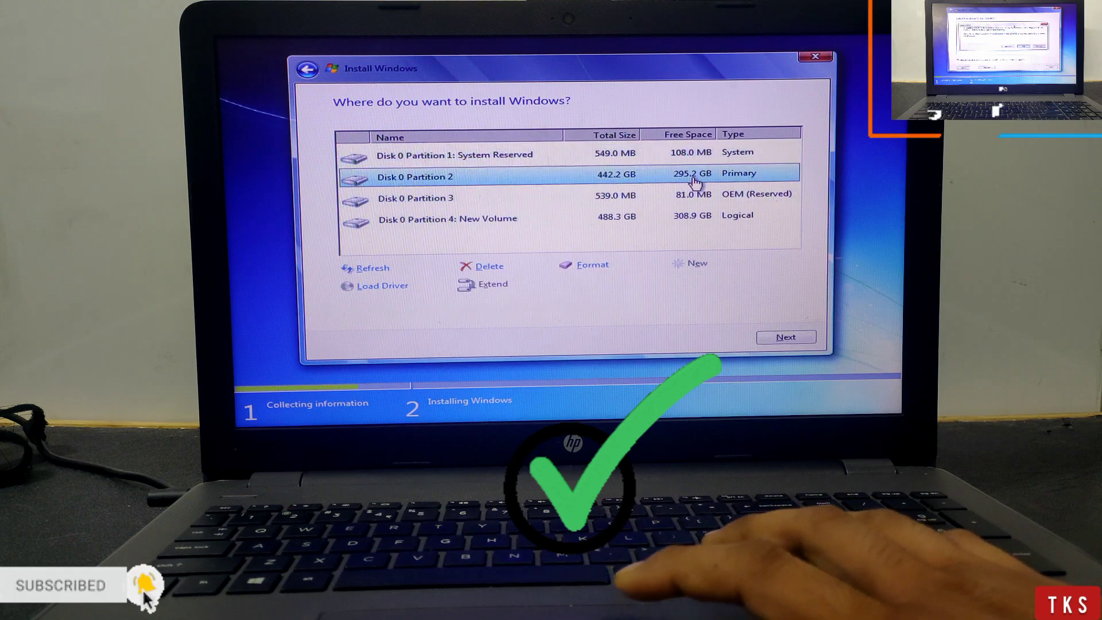
pyautogui.click(700, 216)
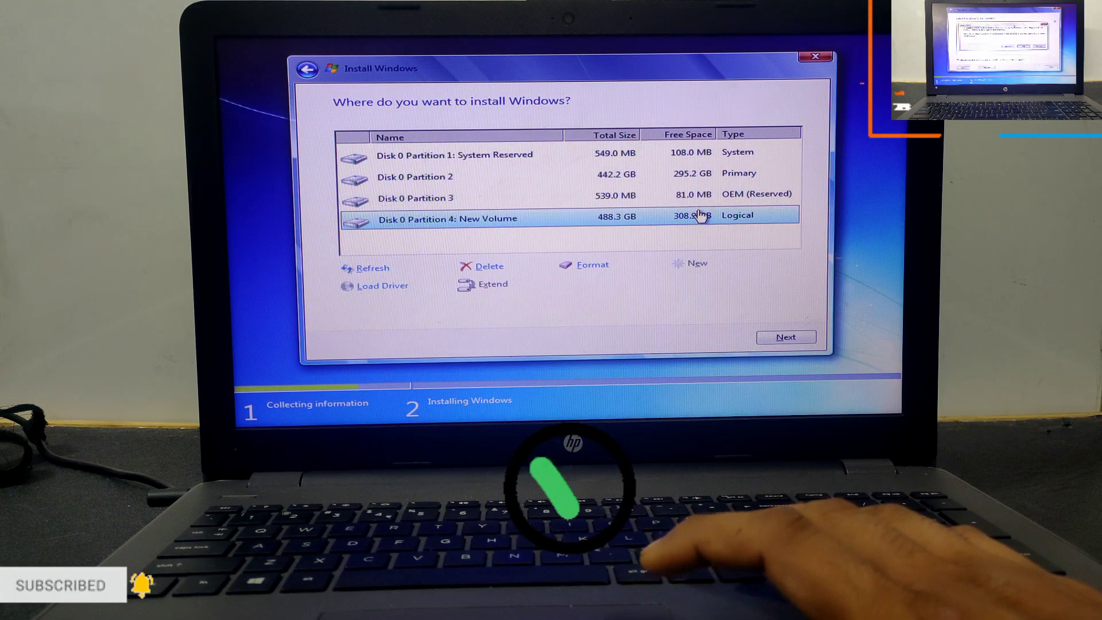
pyautogui.click(711, 154)
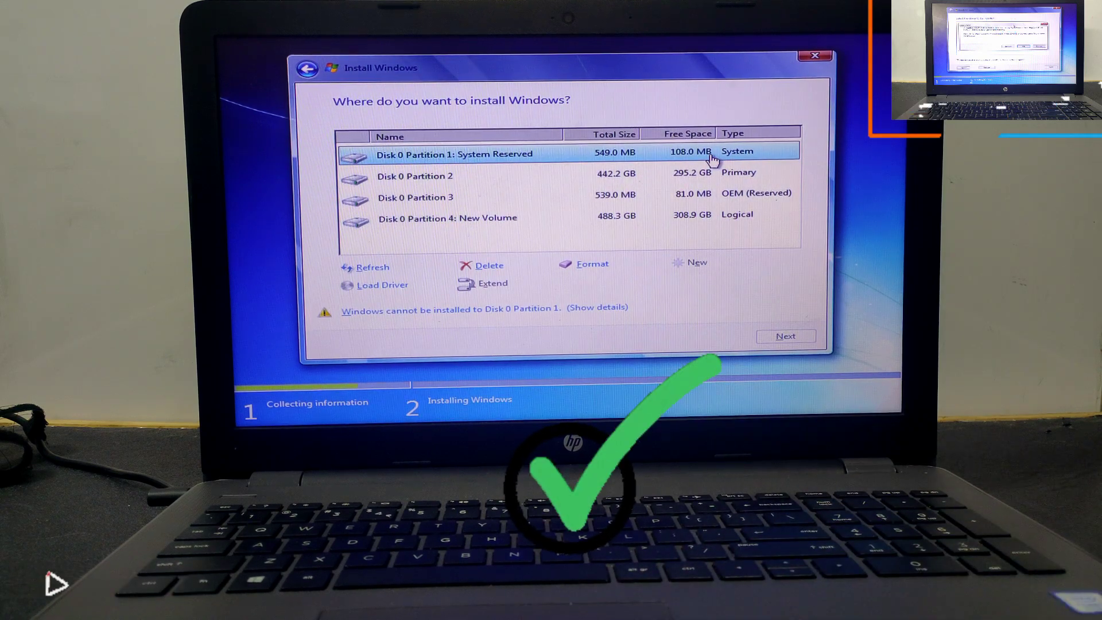